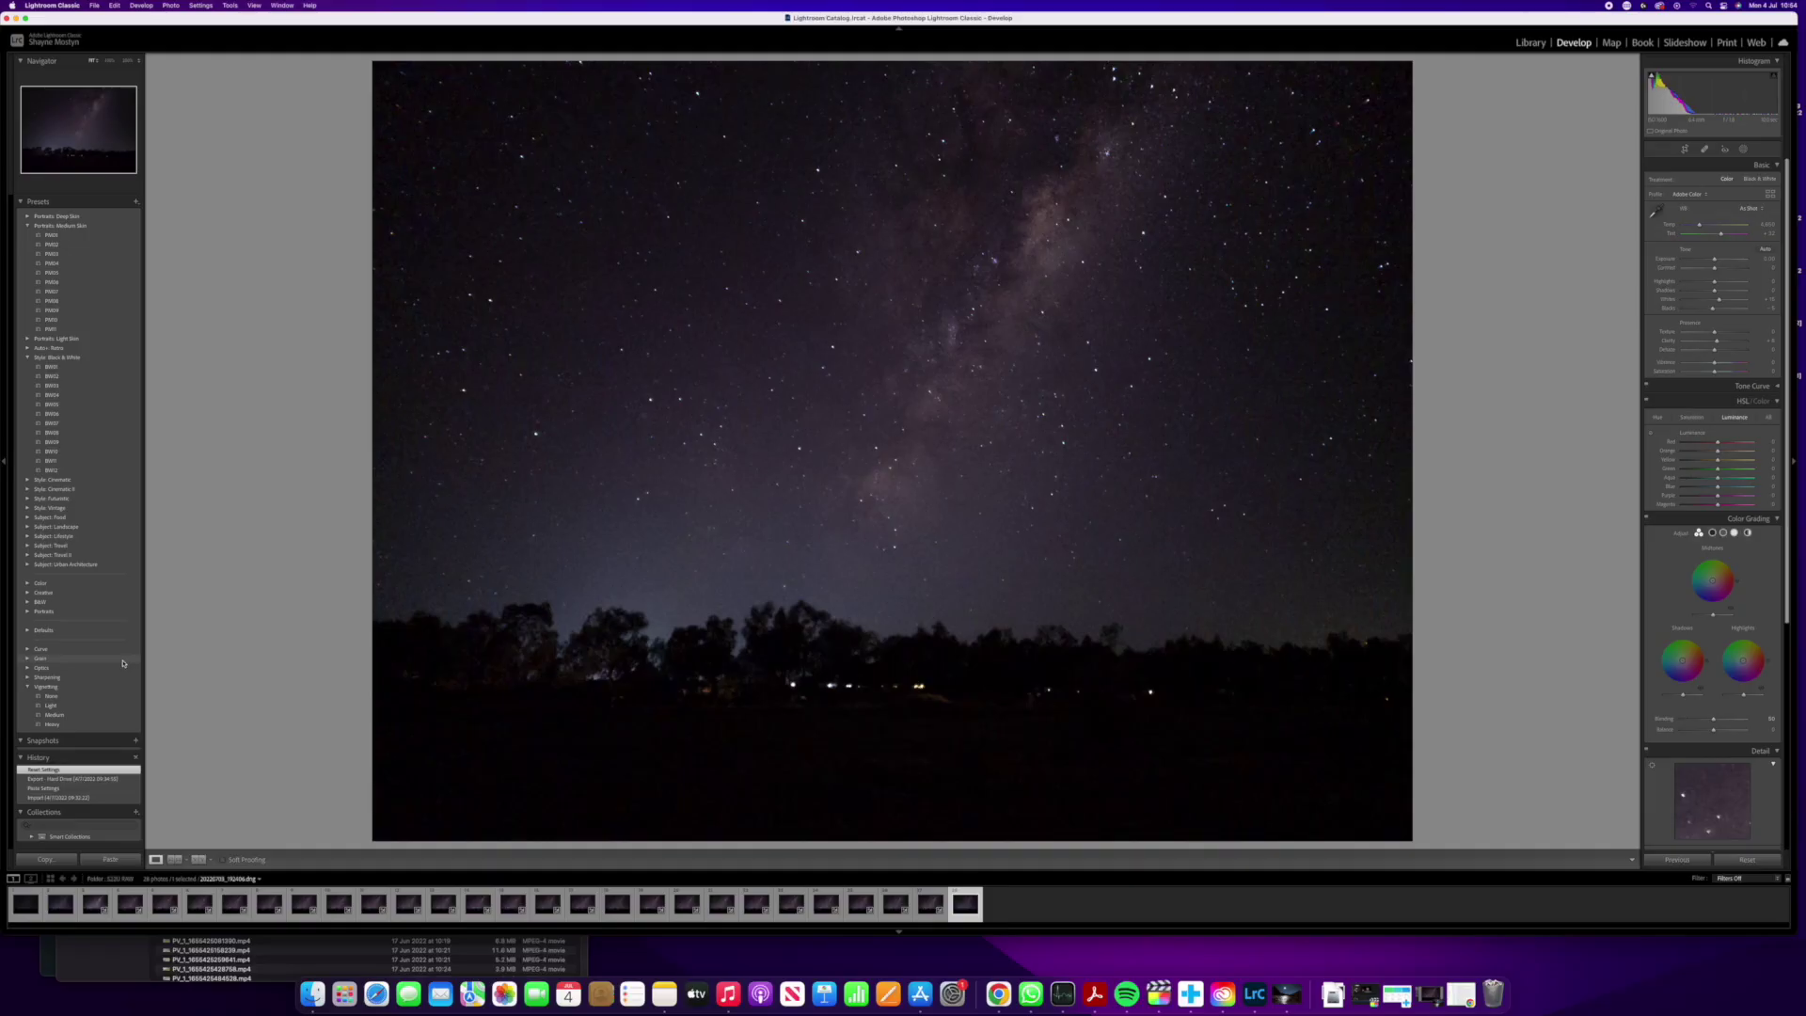
left_click(23, 904)
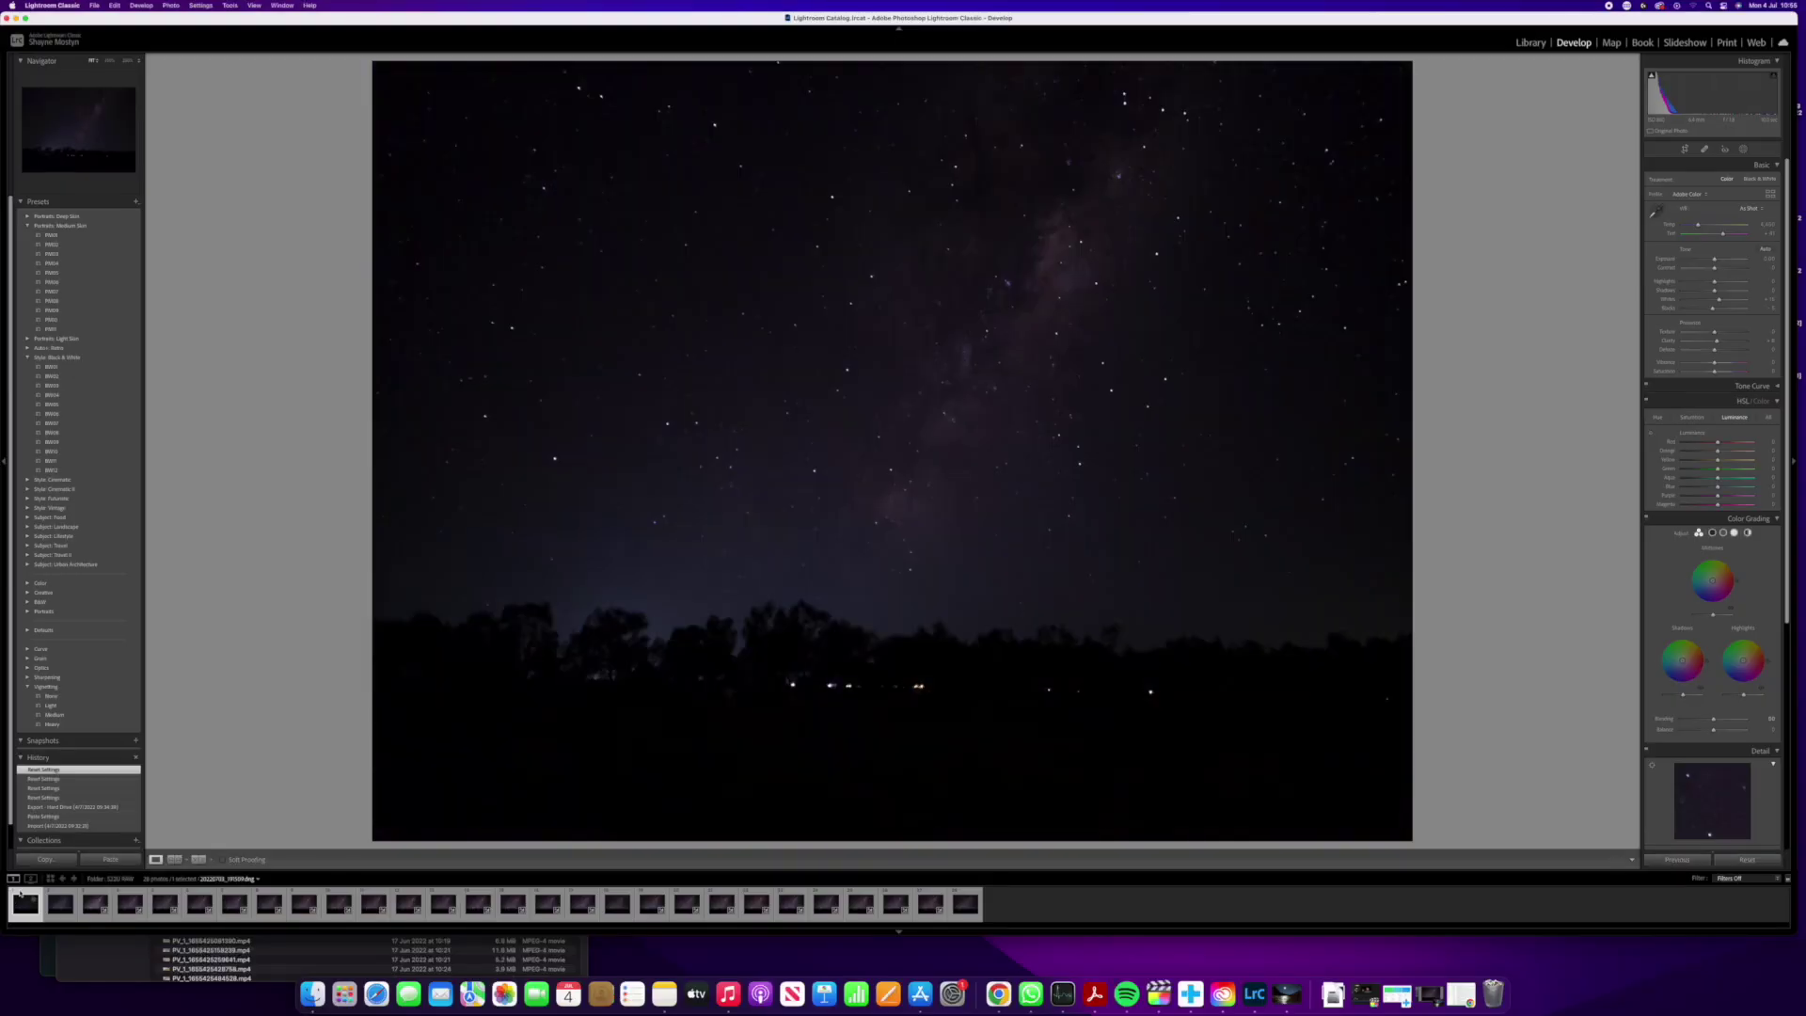
left_click(59, 907)
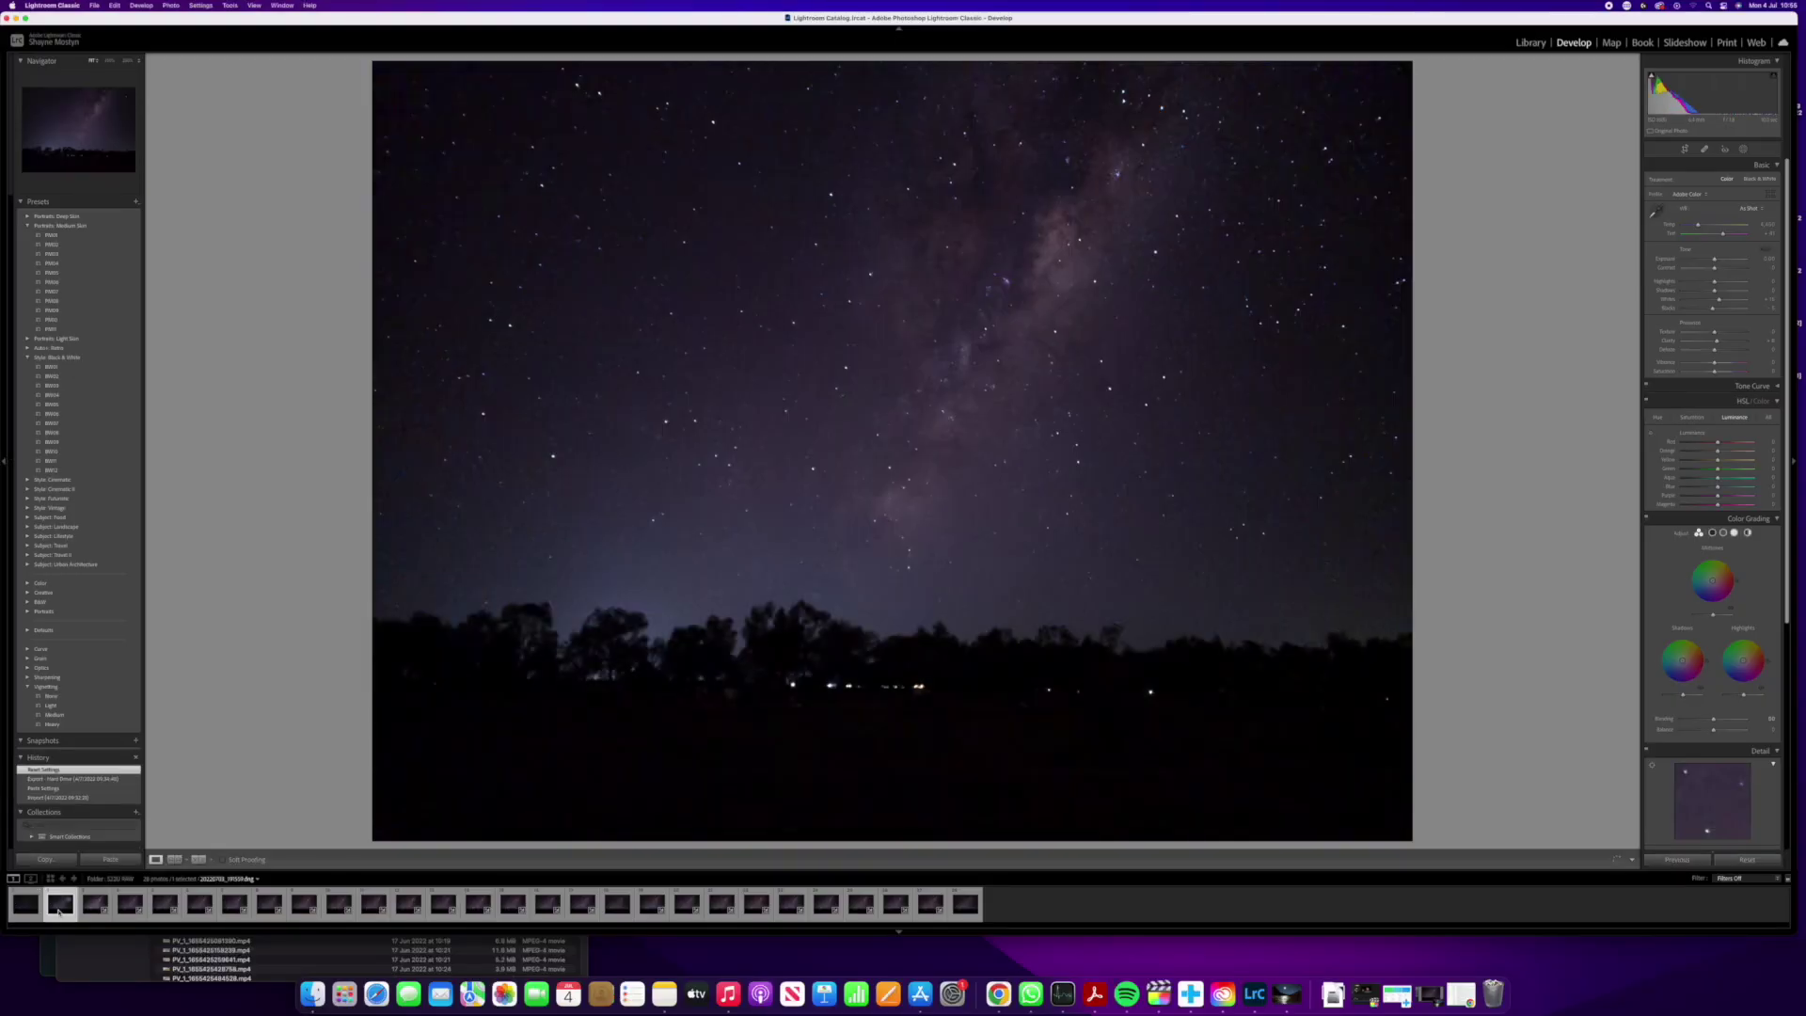
left_click(969, 908)
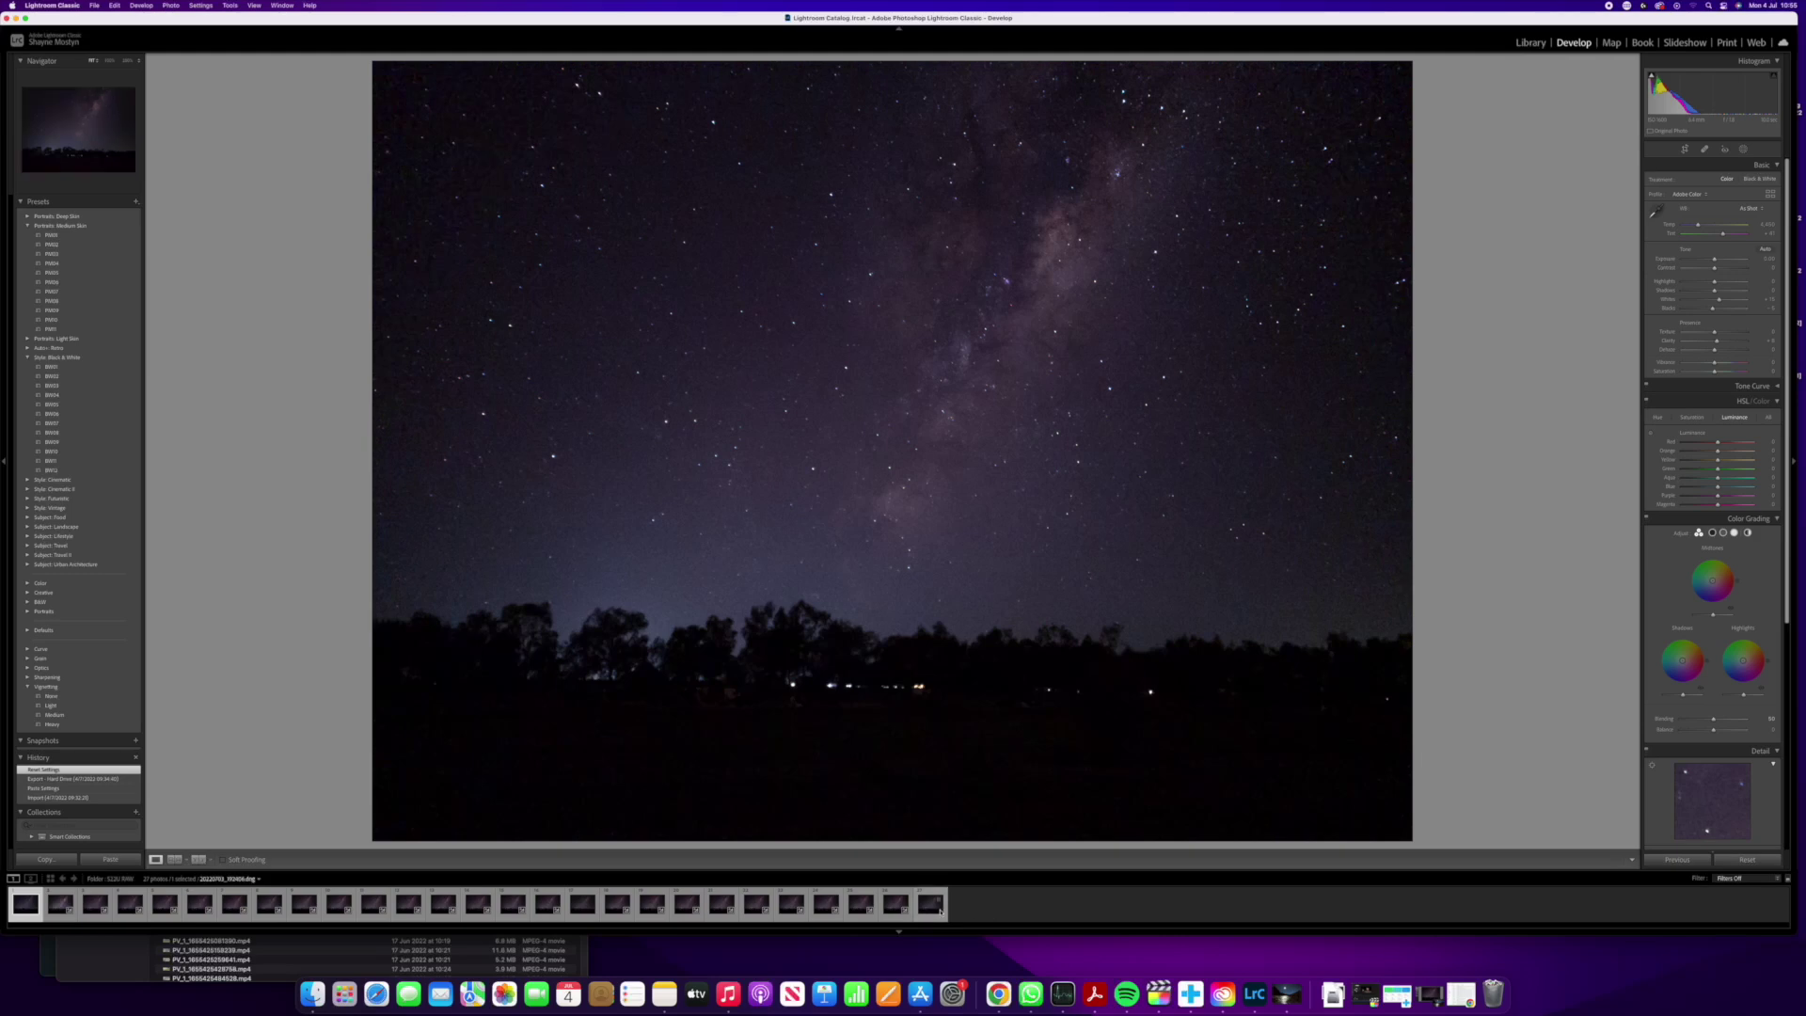
On the first frame, set Dehaze to +20 and Exposure to about +0.80, then zoom in to check noise.
left_click(940, 910)
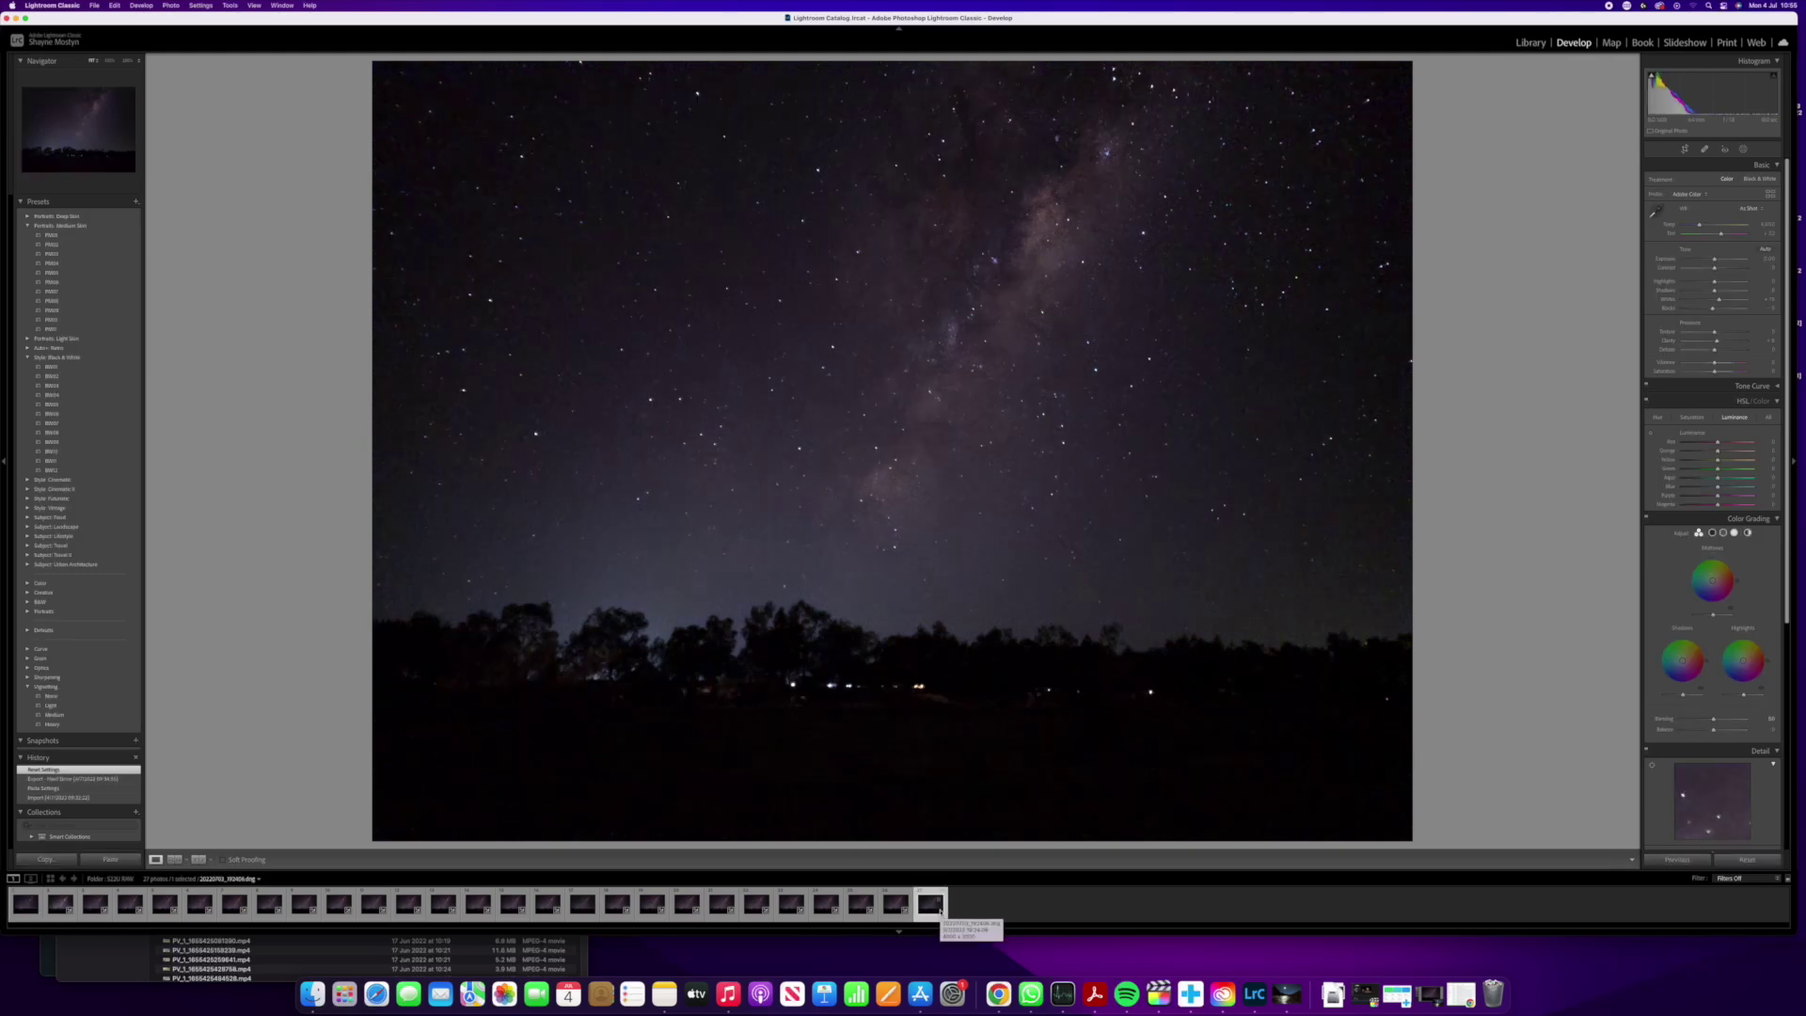
left_click(27, 904)
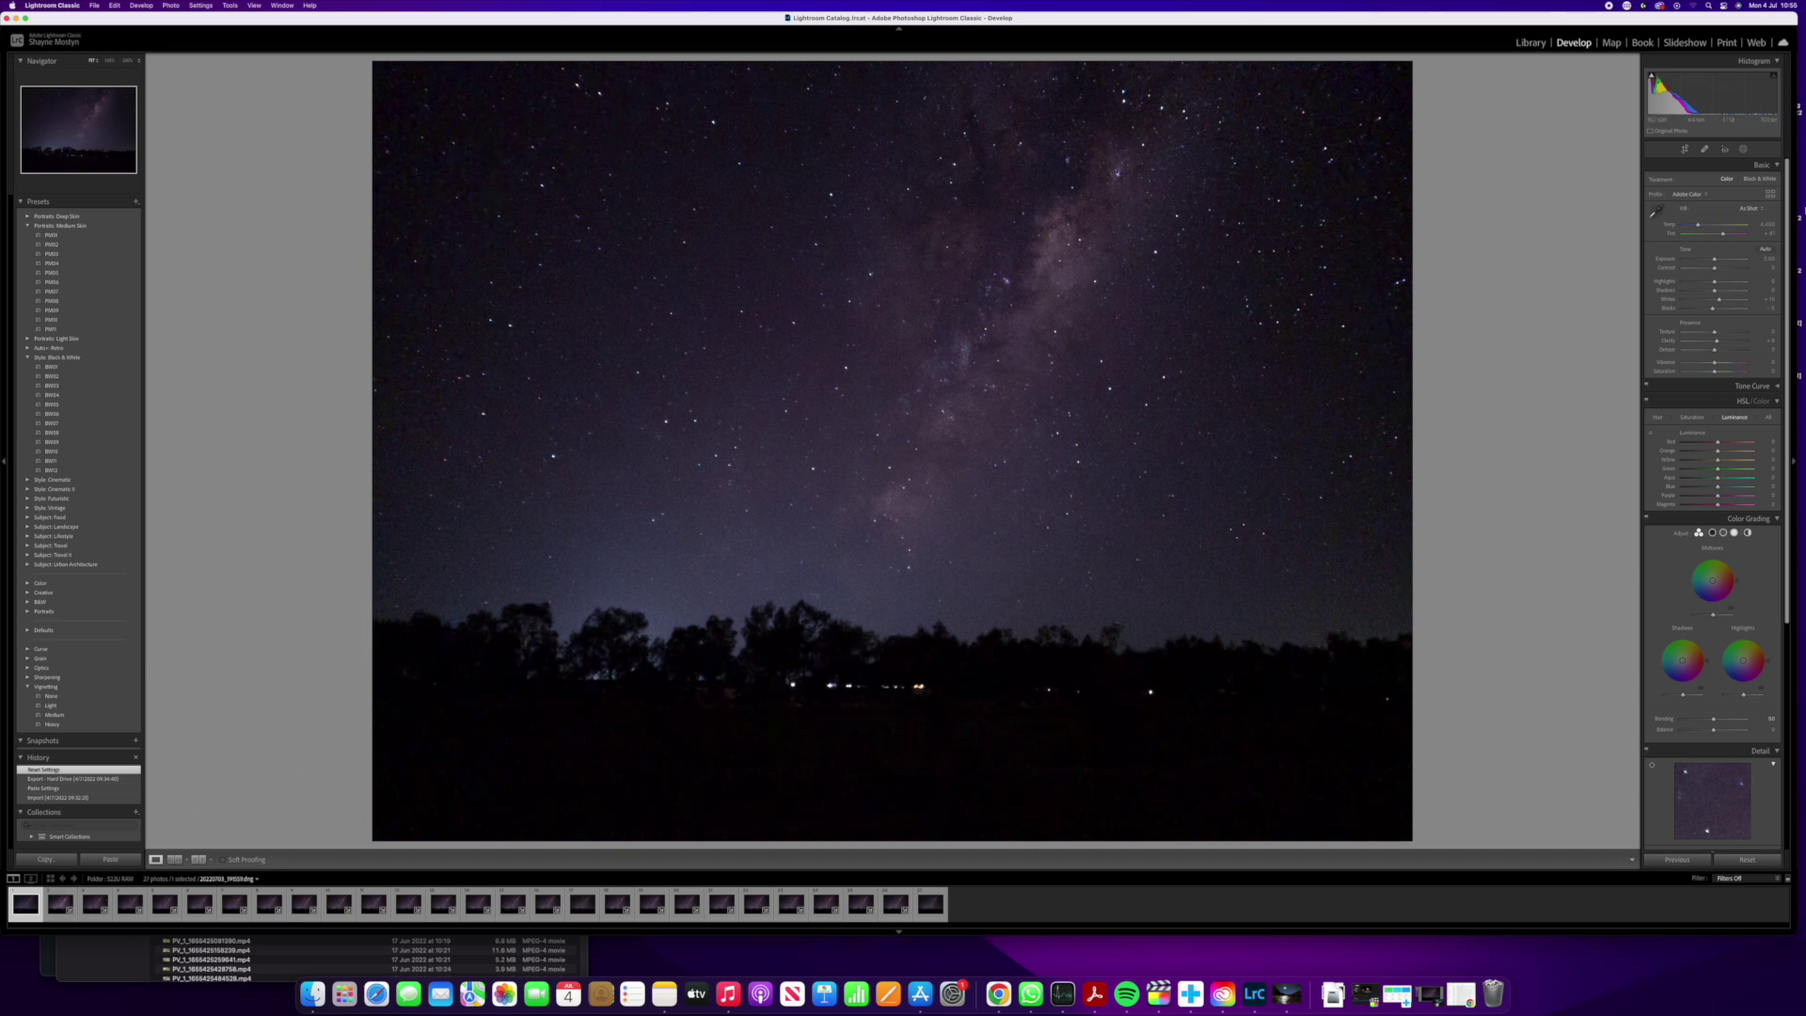
left_click_drag(1713, 353, 1722, 351)
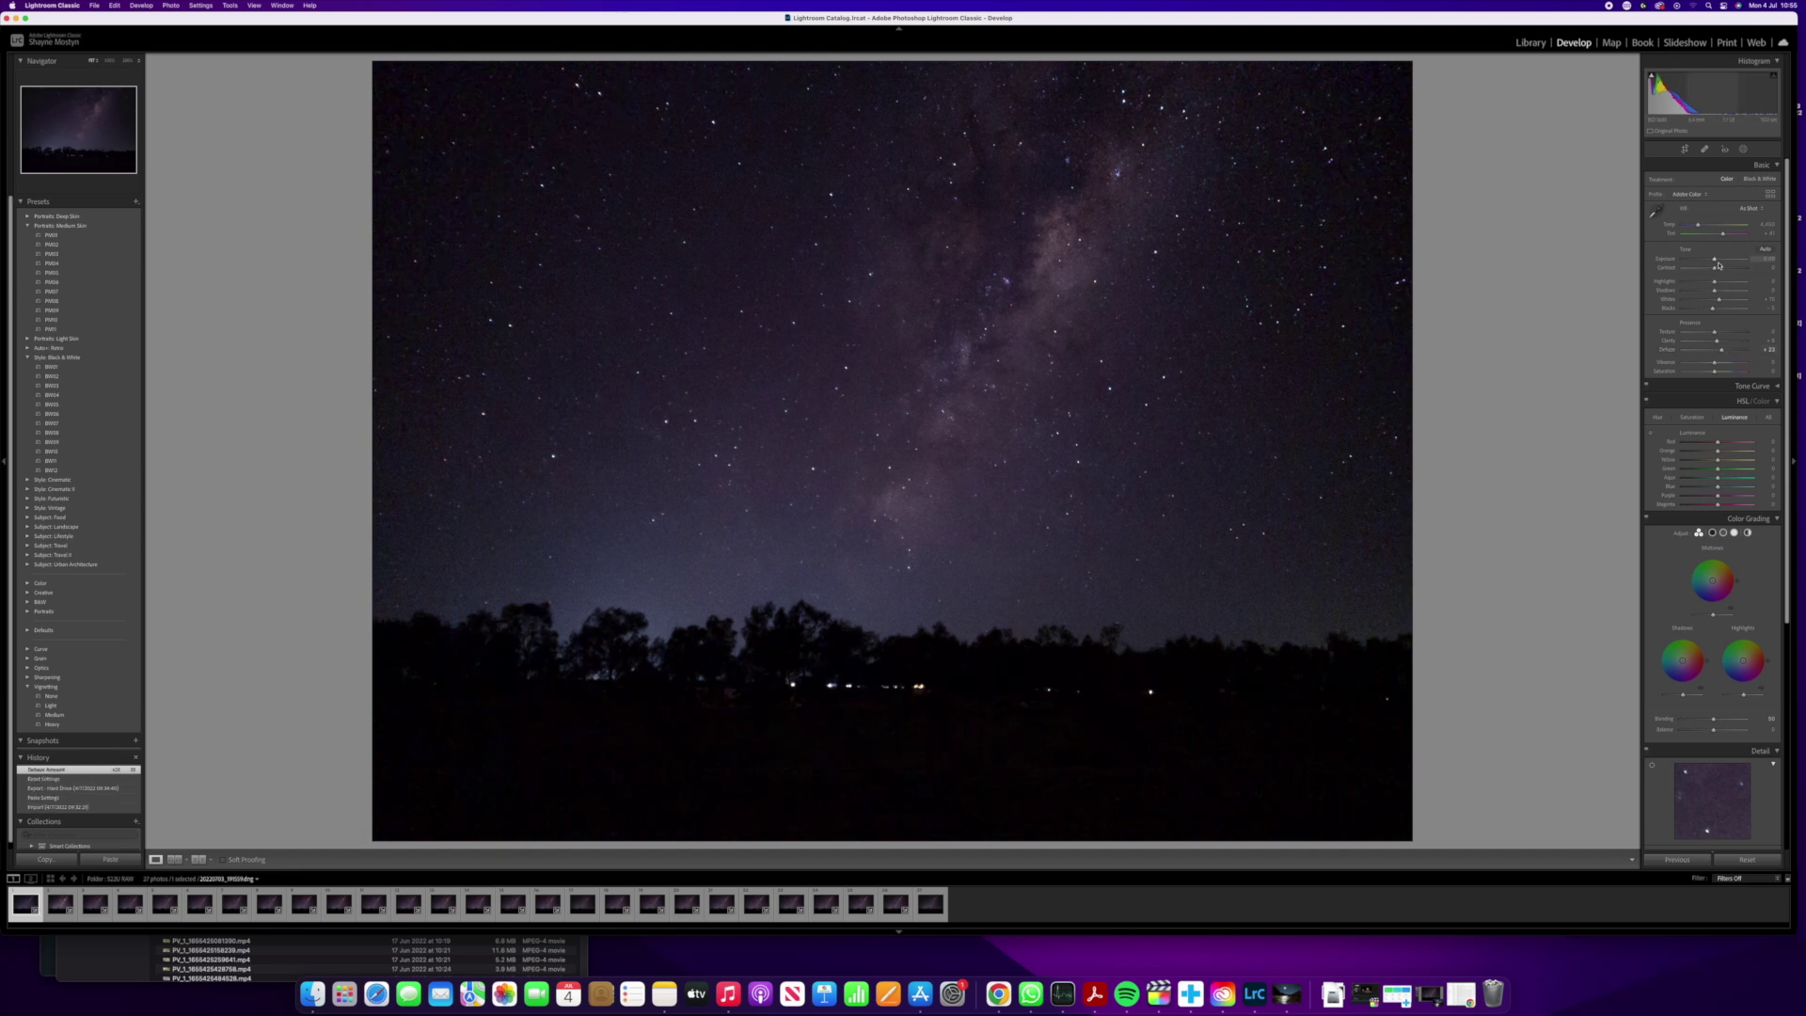
left_click_drag(1715, 258, 1732, 267)
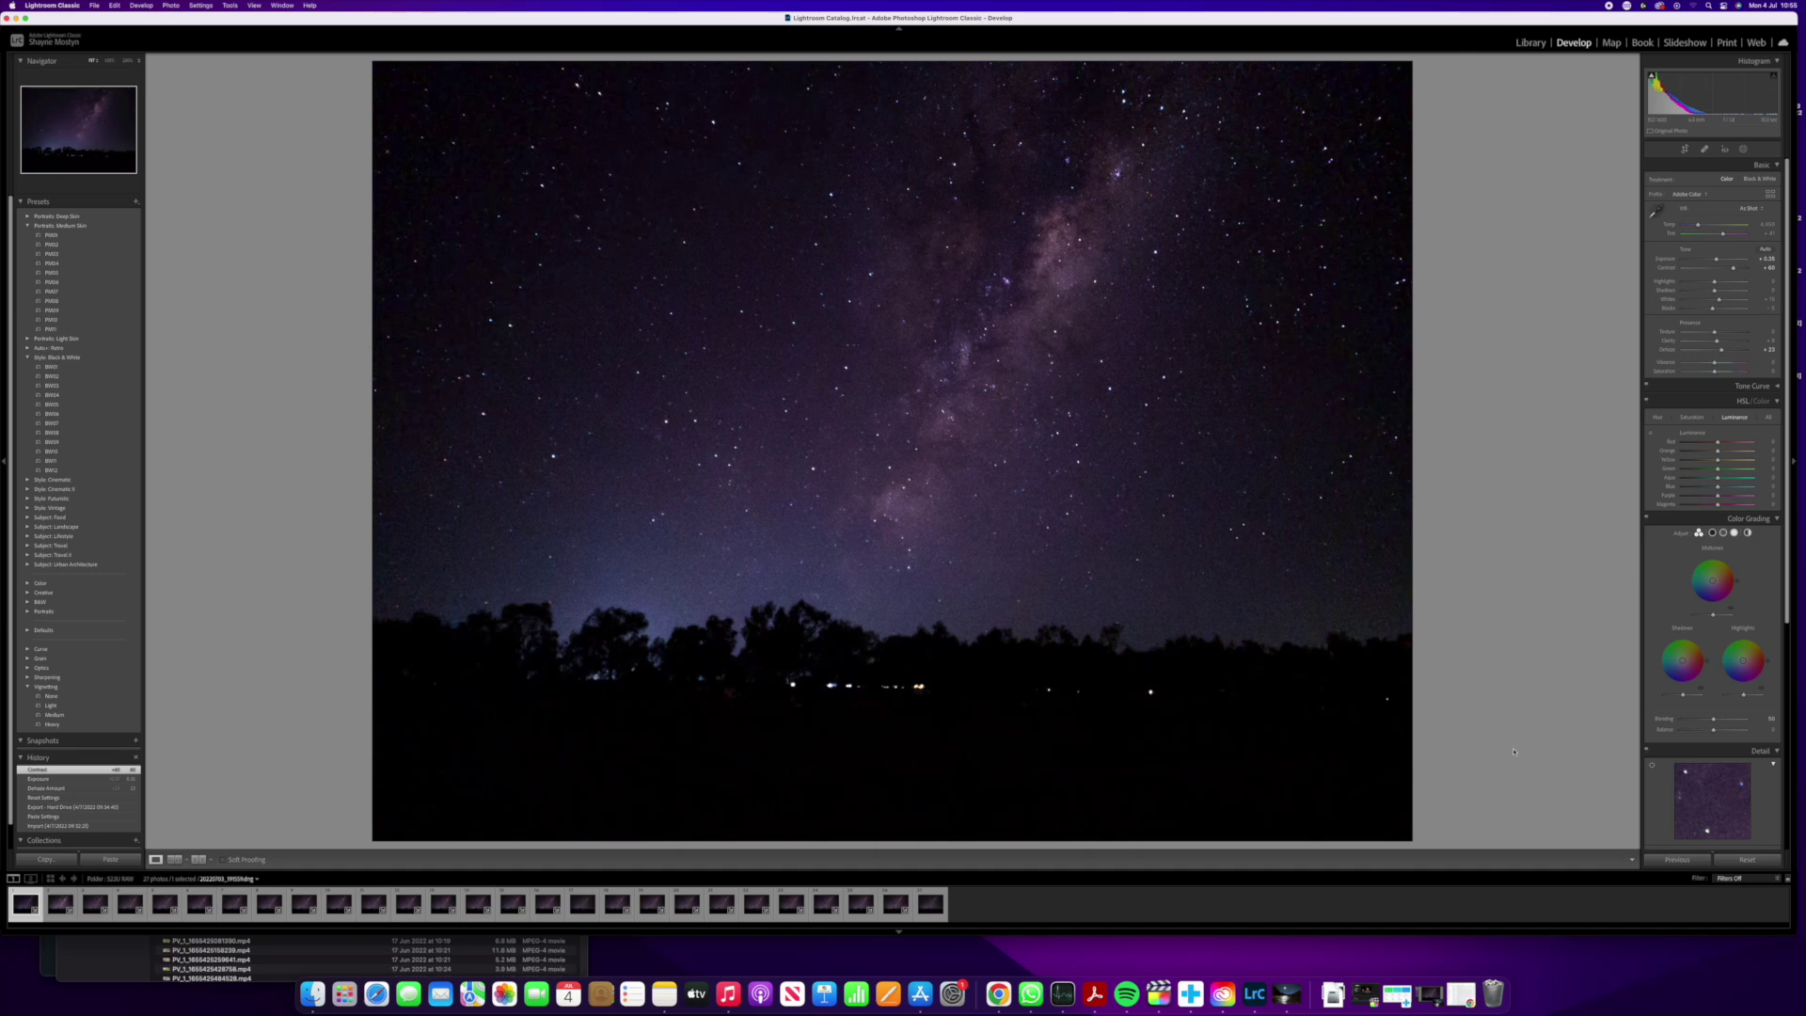
left_click(793, 531)
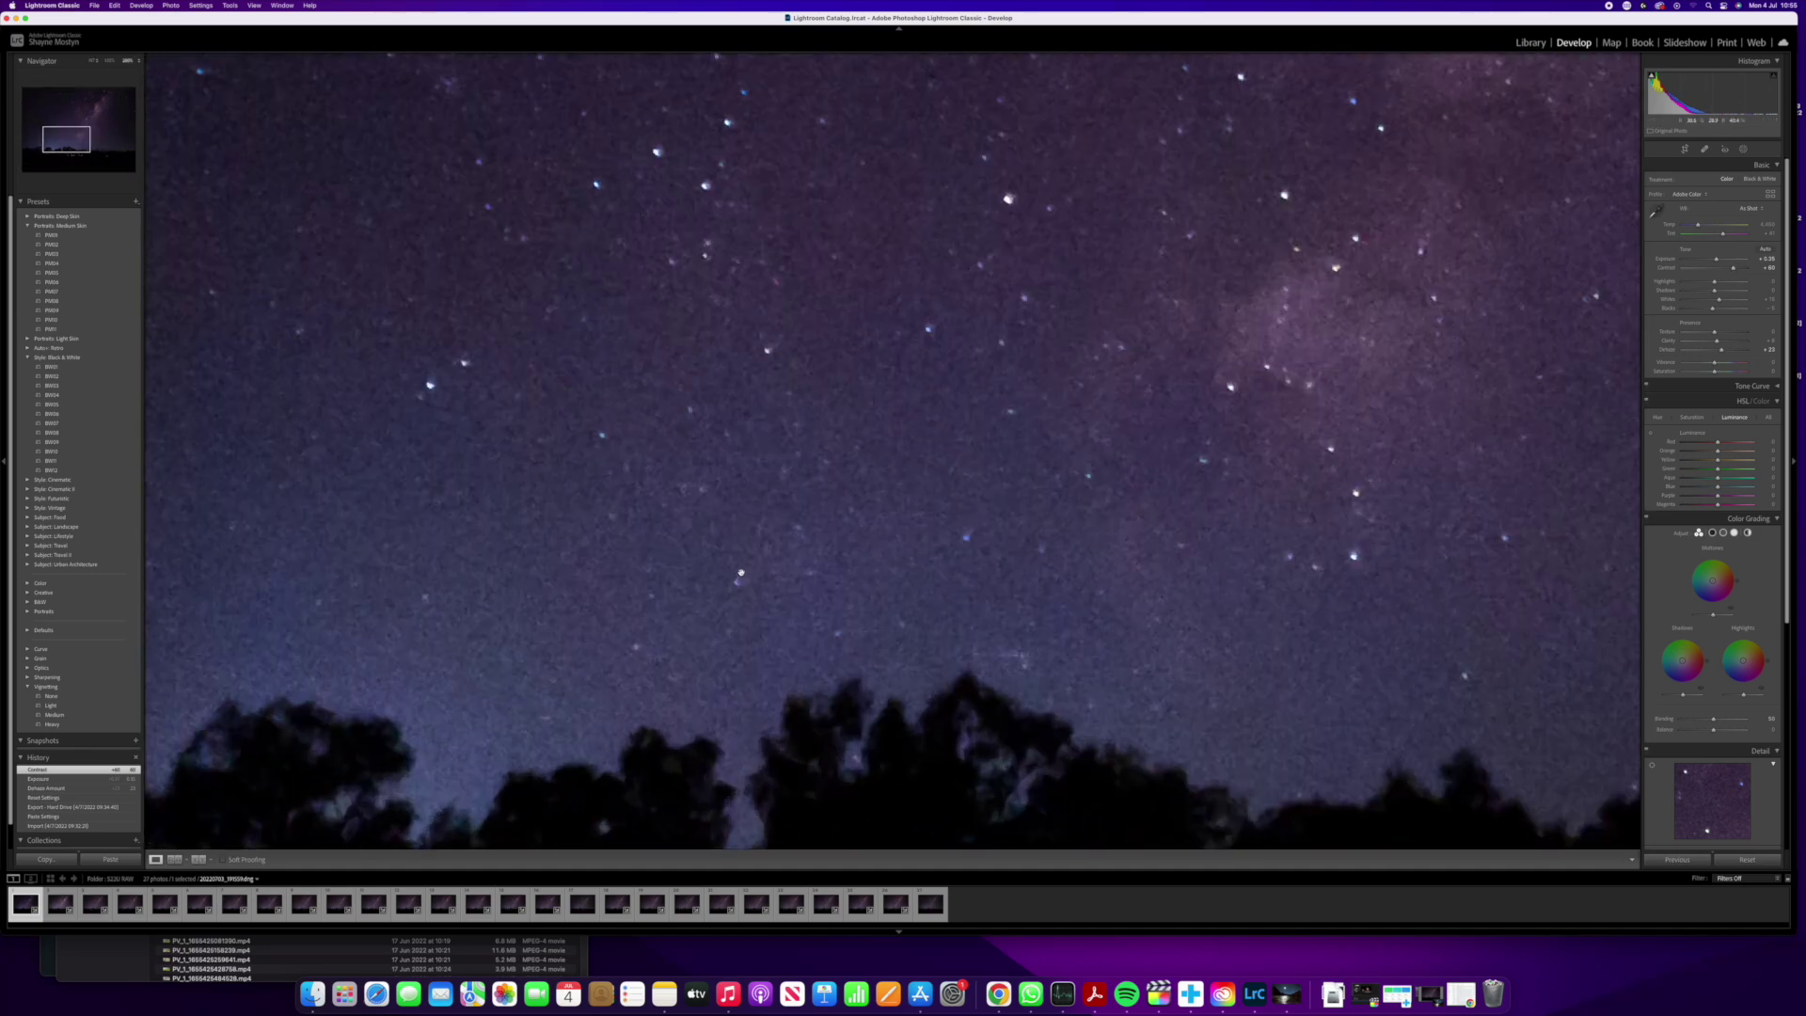
left_click(996, 423)
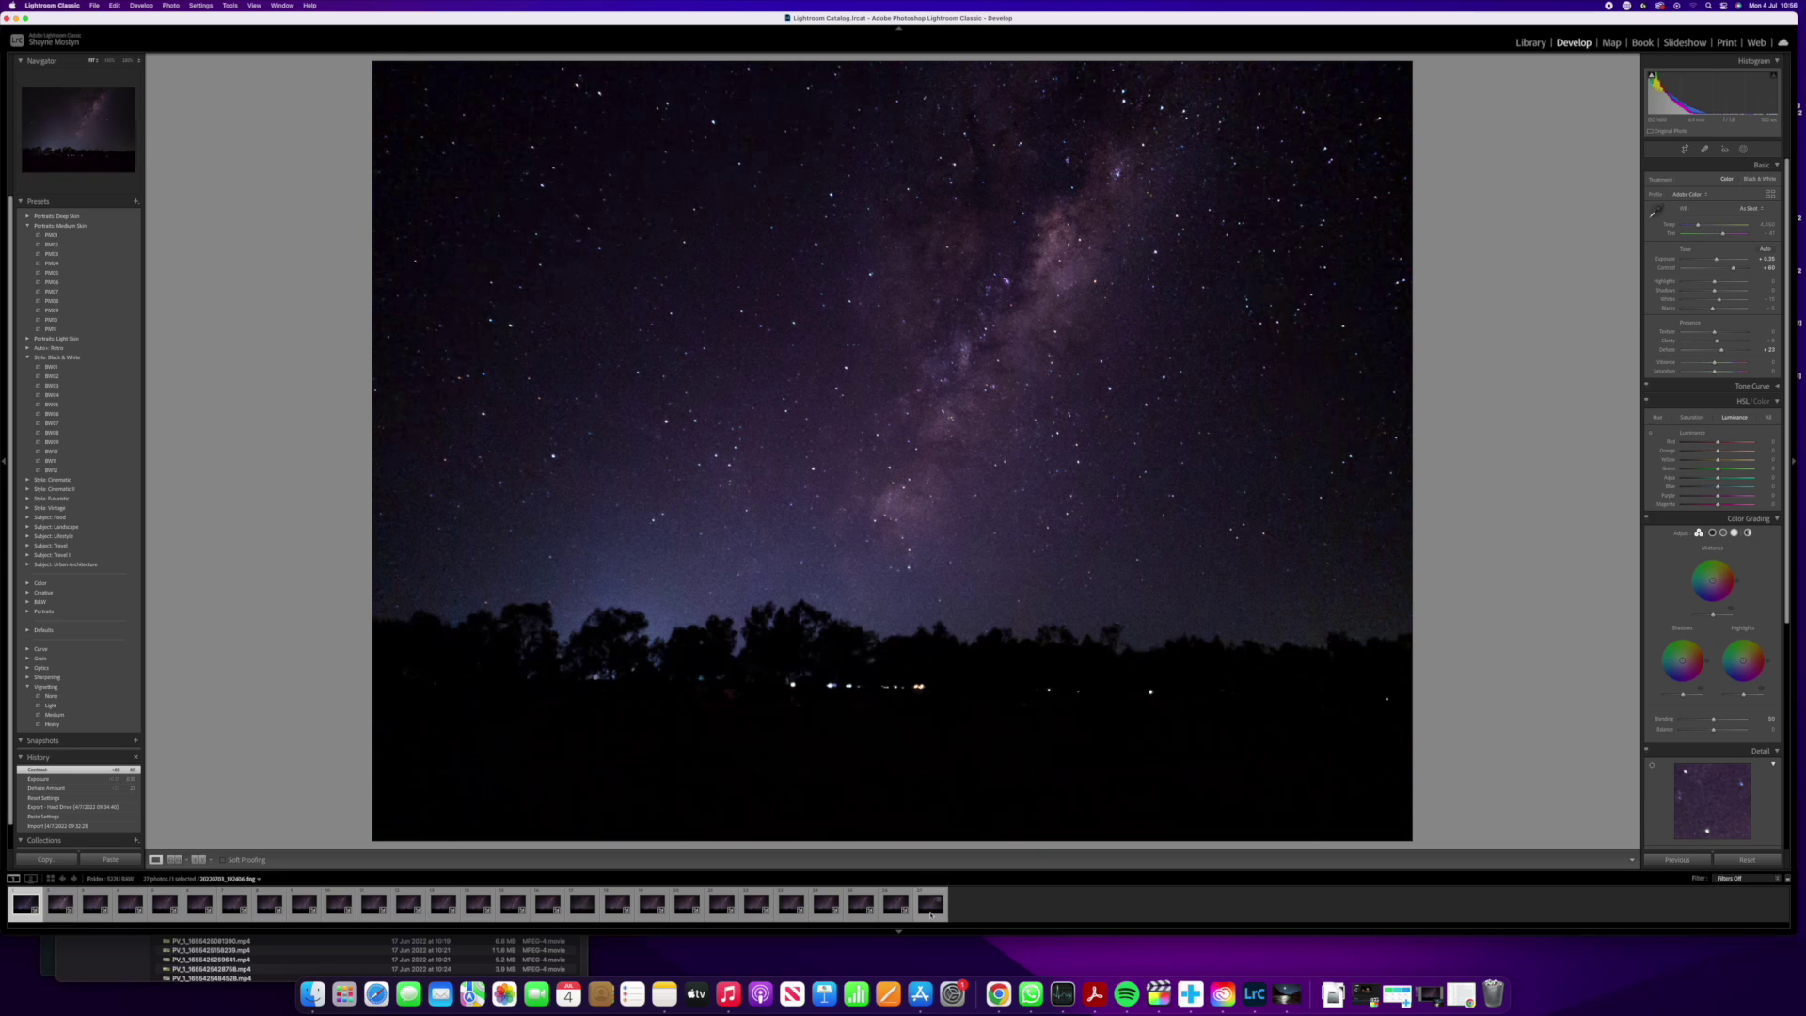
Synchronize the first frame's Develop settings across all 27 selected photos.
left_click(931, 908, "shift")
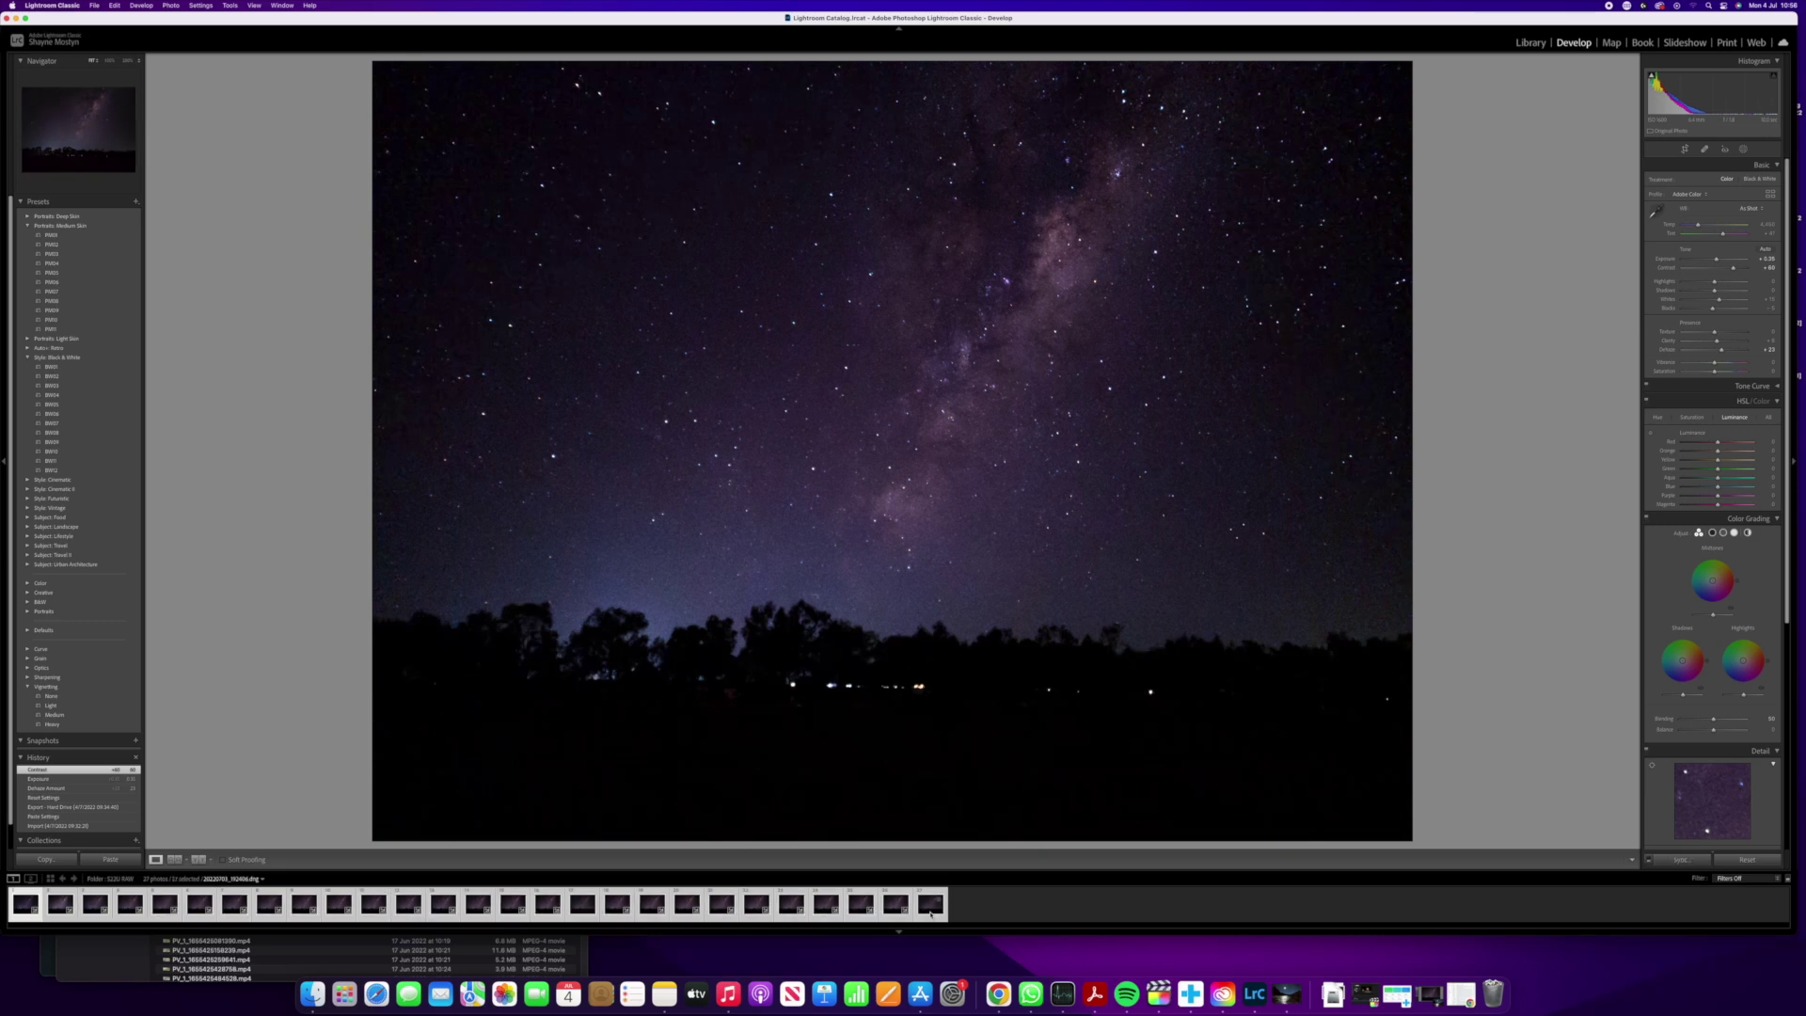
left_click(1682, 859)
left_click(1062, 378)
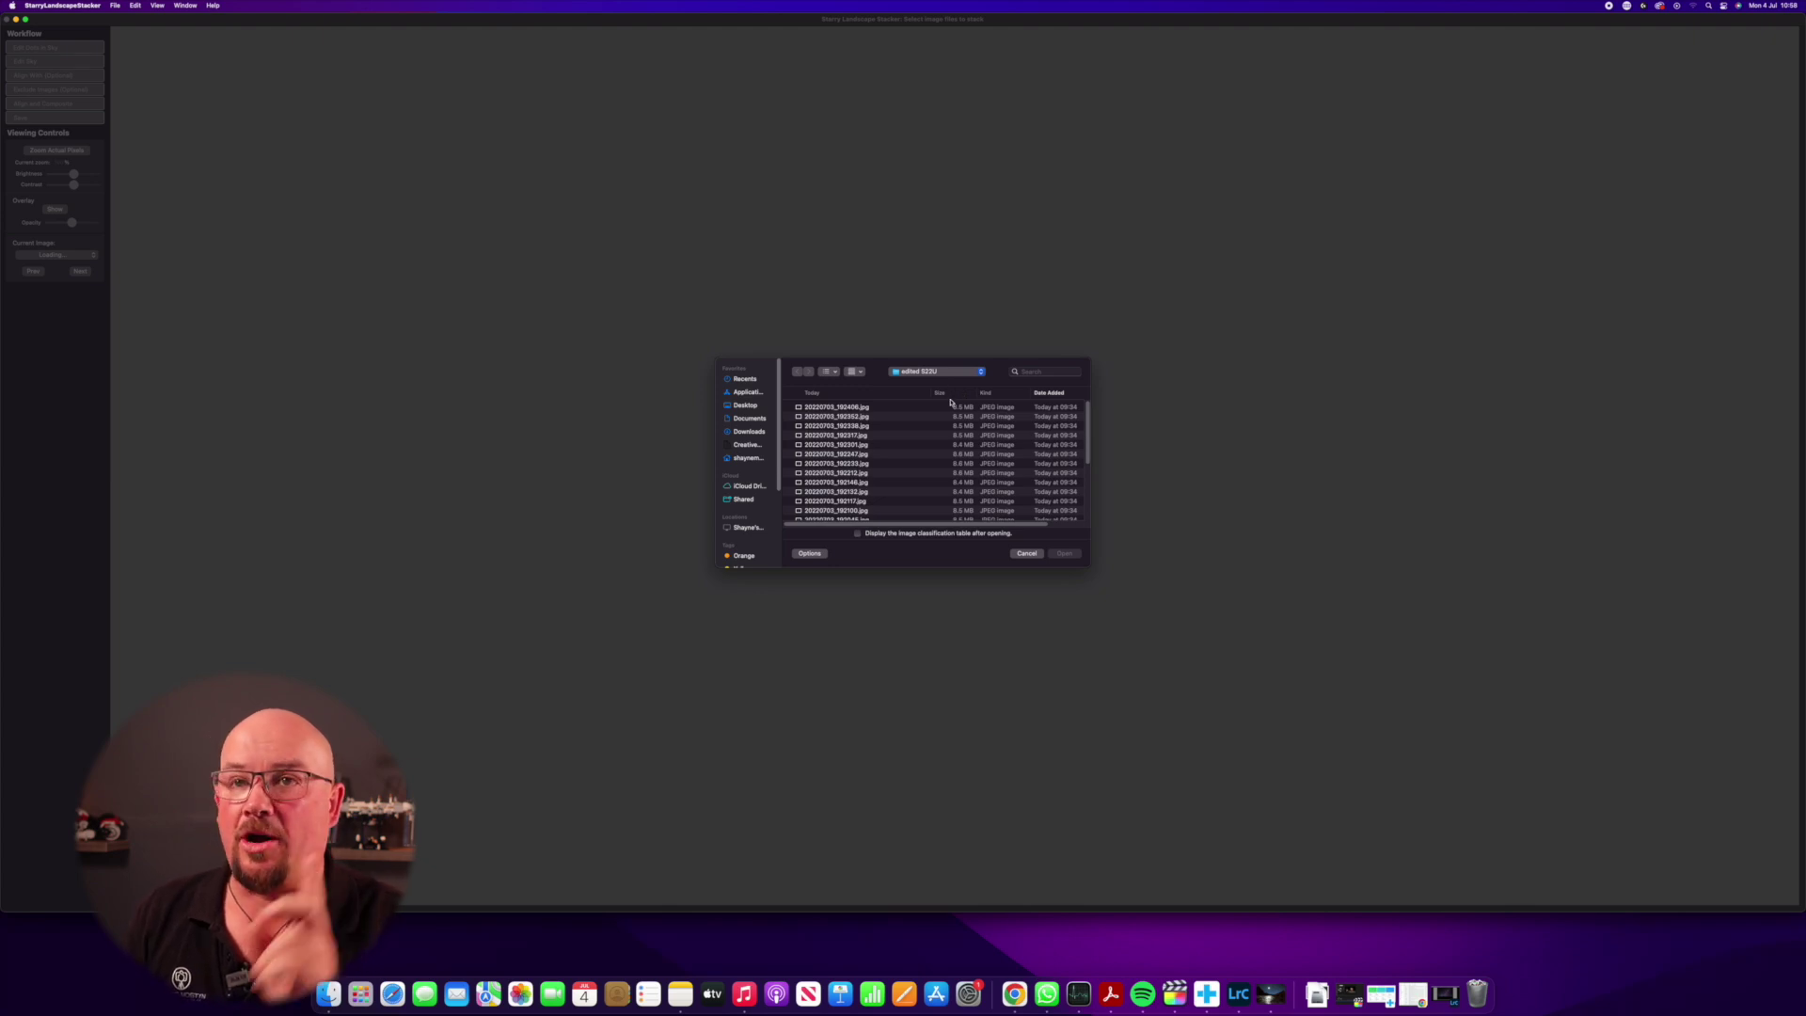
Select the first through last exported JPEG and open all 27 in the stacker.
left_click(833, 412)
scroll(835, 442, "down", 10)
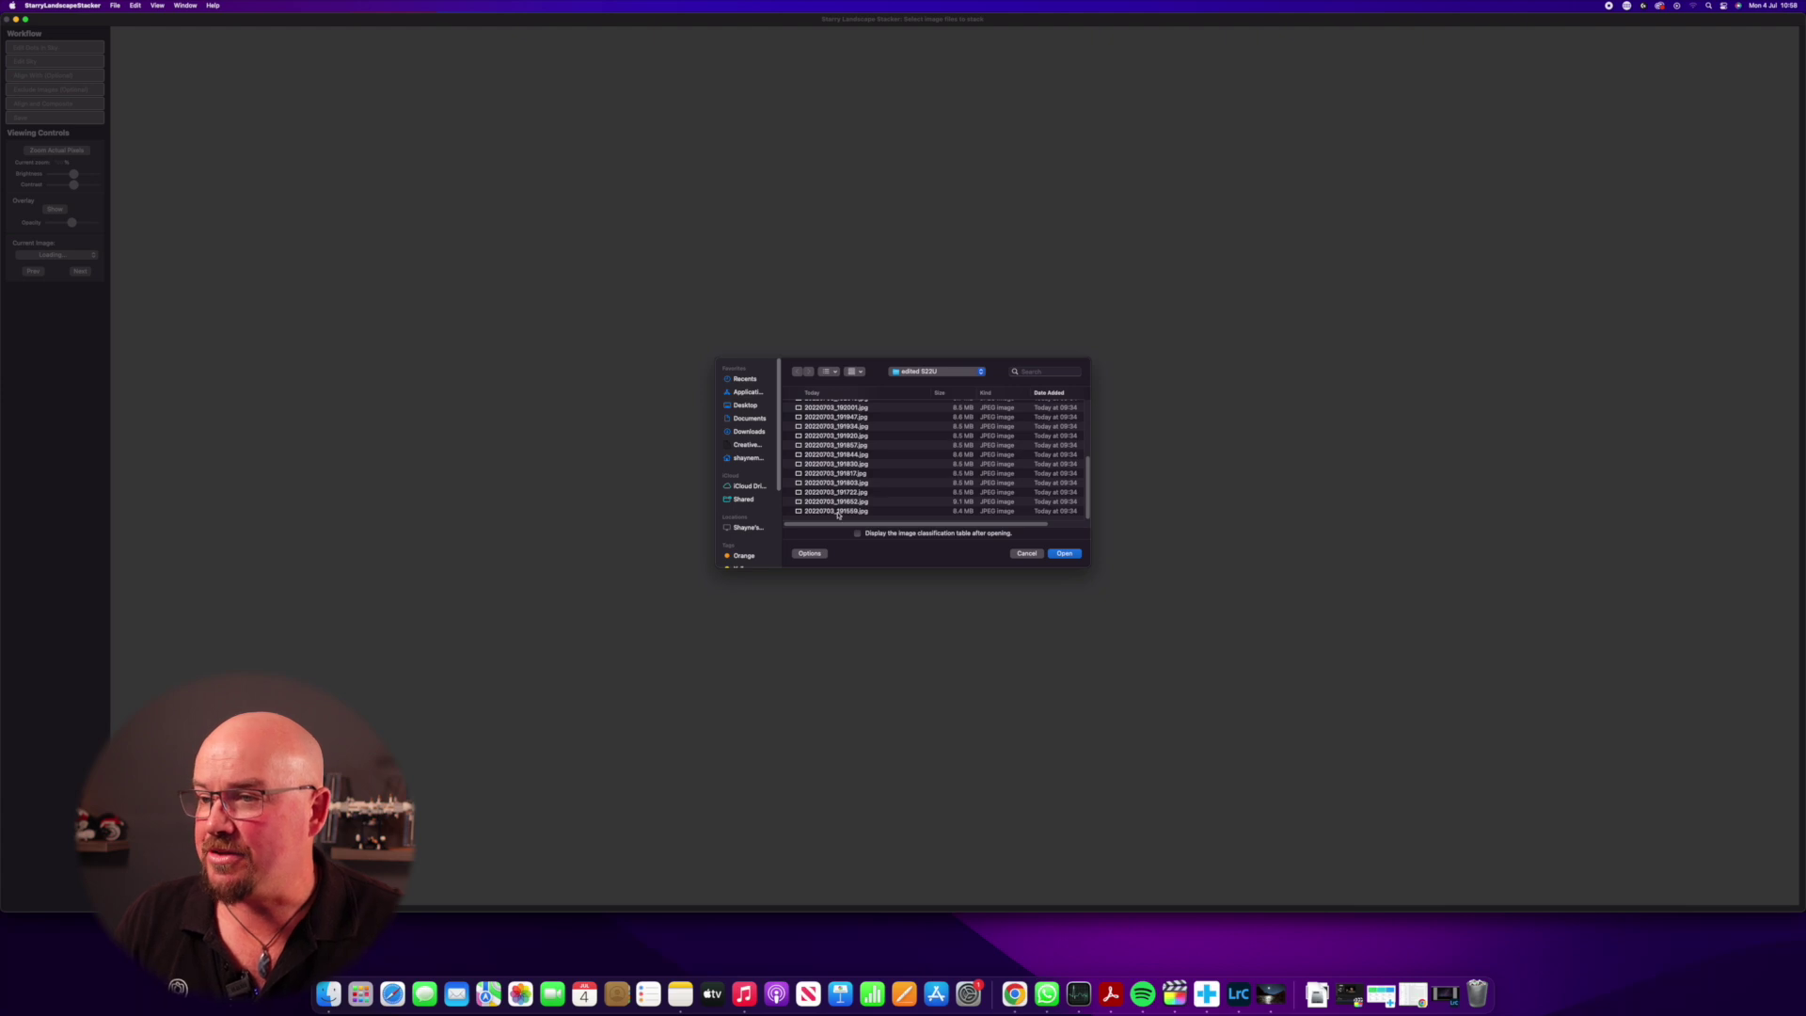
left_click(838, 510, "shift")
left_click(1064, 554)
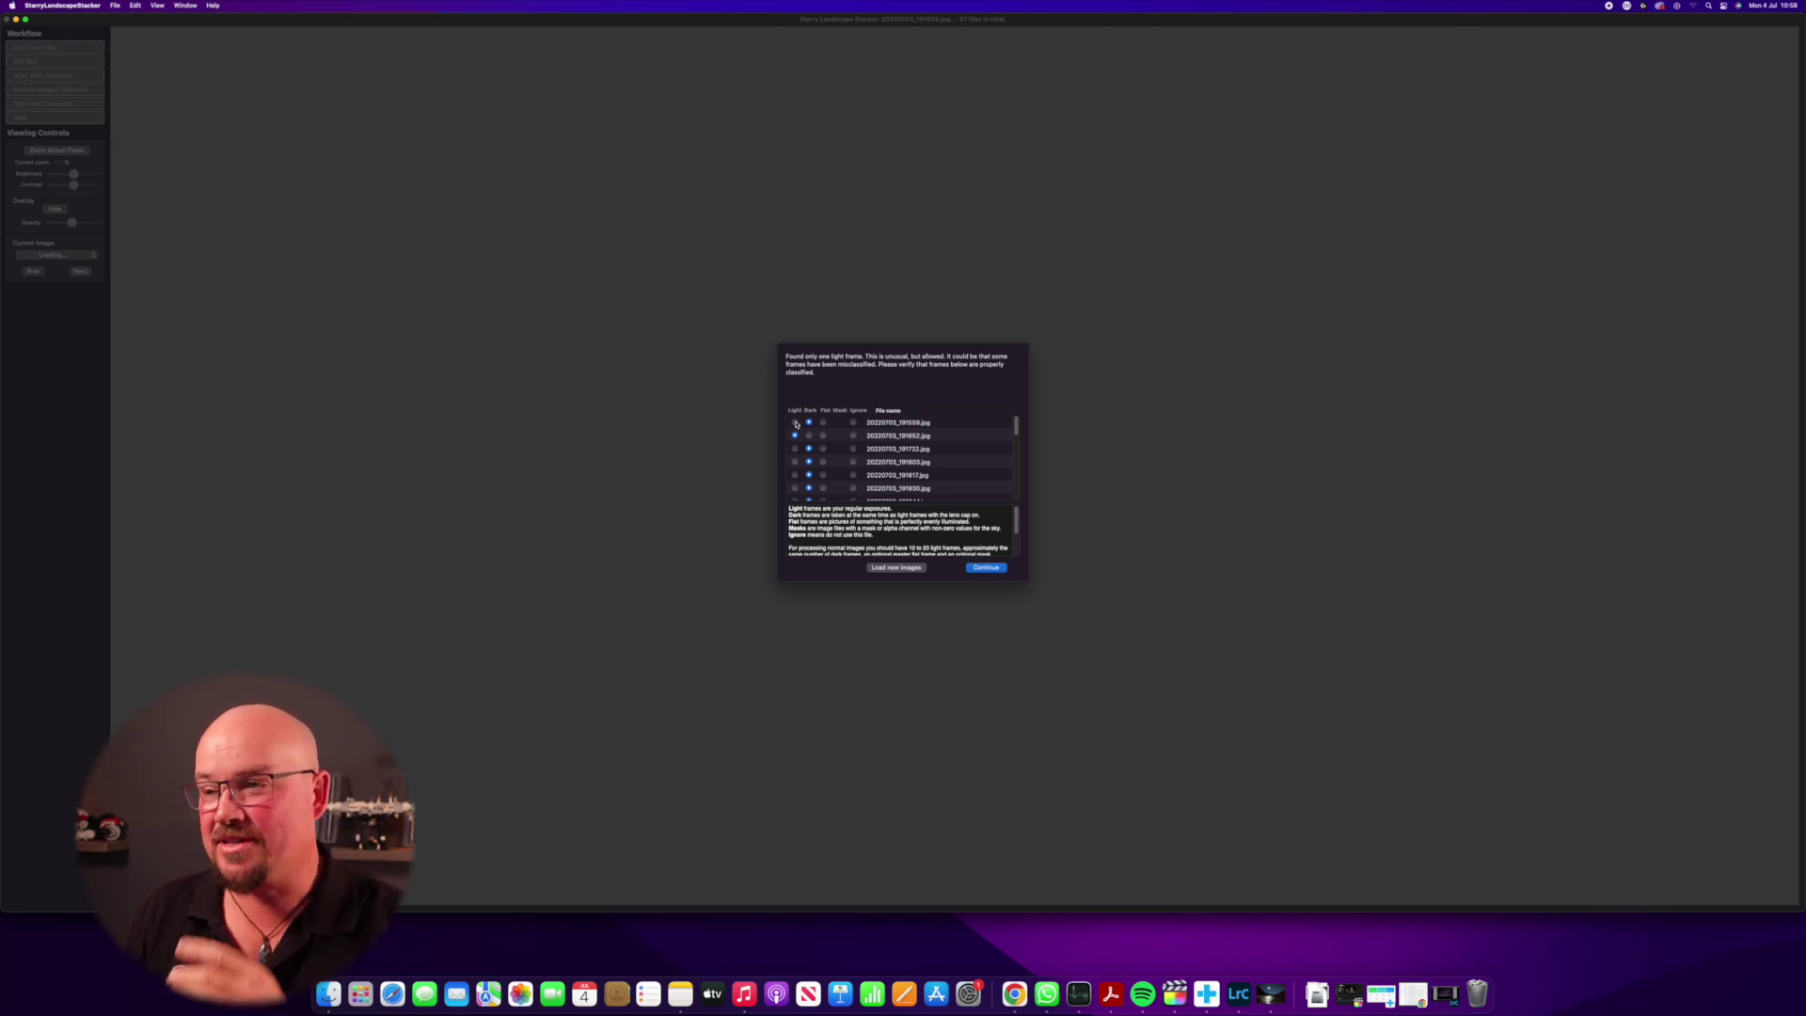
Mark the frames from the top of the list through 192146 as Light frames.
left_click(794, 449)
left_click(794, 461)
left_click(794, 475)
scroll(1005, 442, "down", 5)
left_click(794, 432)
left_click(795, 445)
left_click(794, 471)
left_click(794, 484)
scroll(1012, 447, "down", 5)
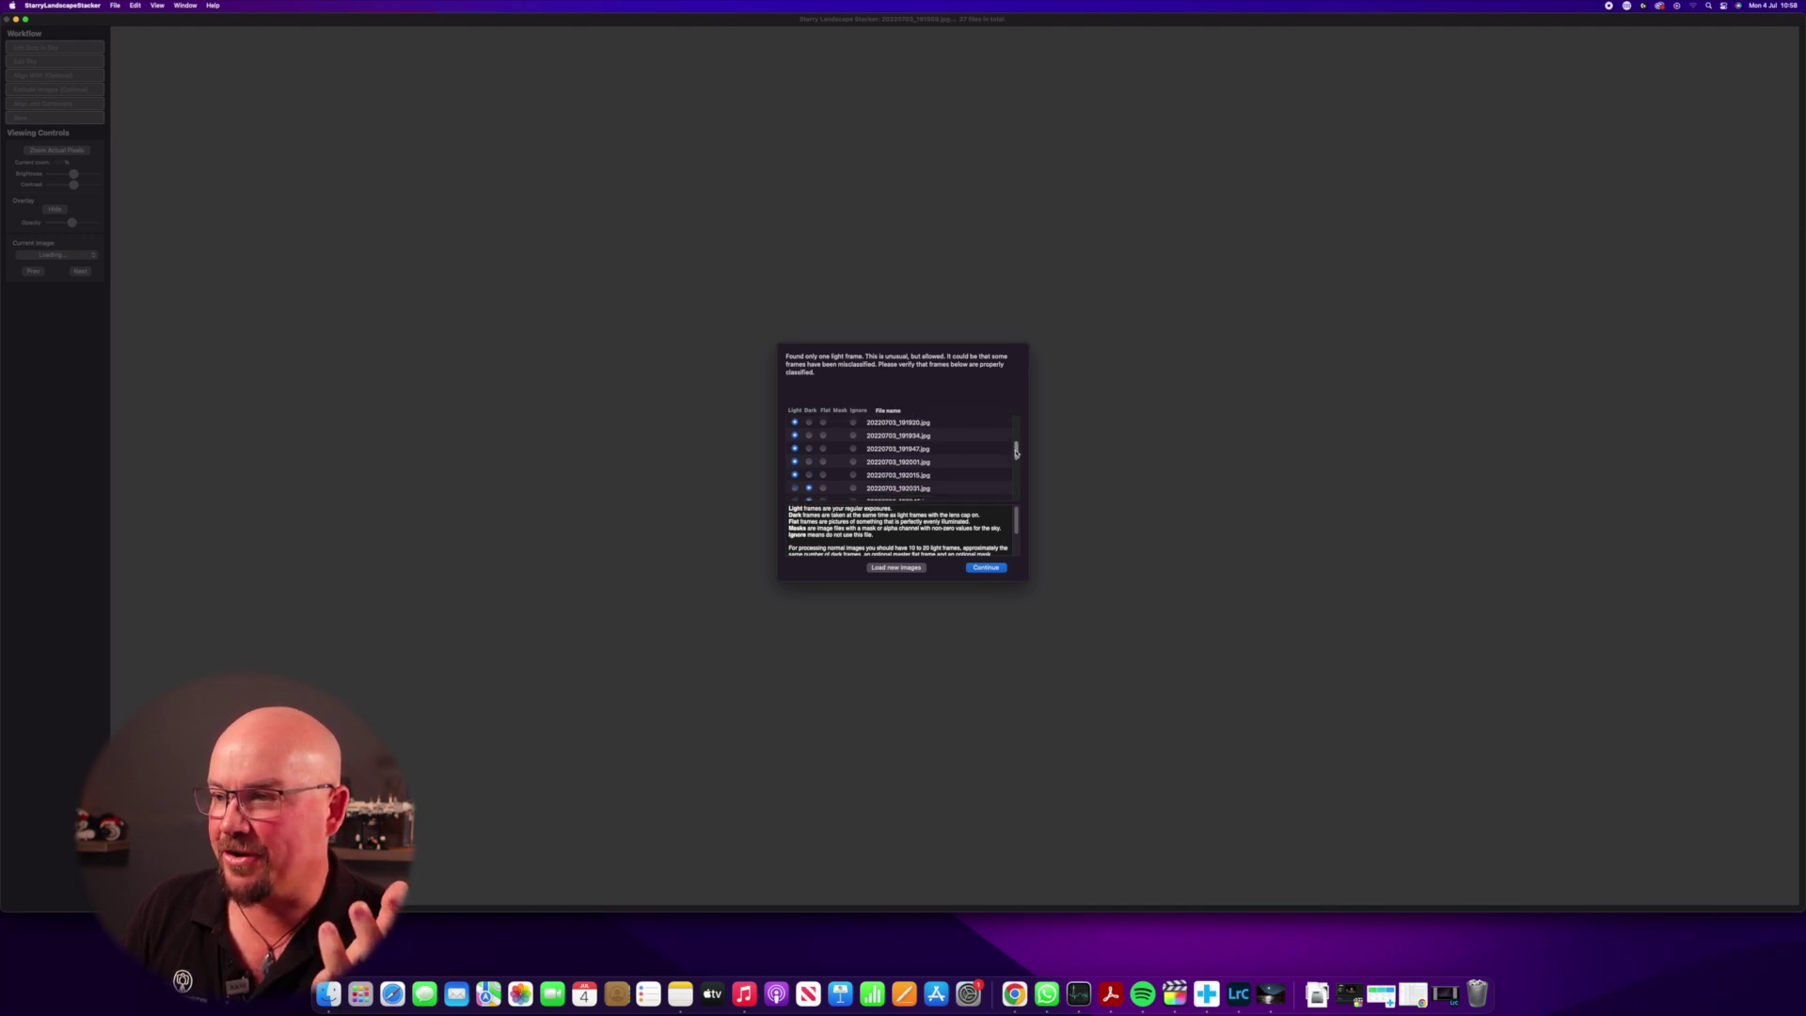
left_click(794, 431)
left_click(794, 444)
left_click(794, 457)
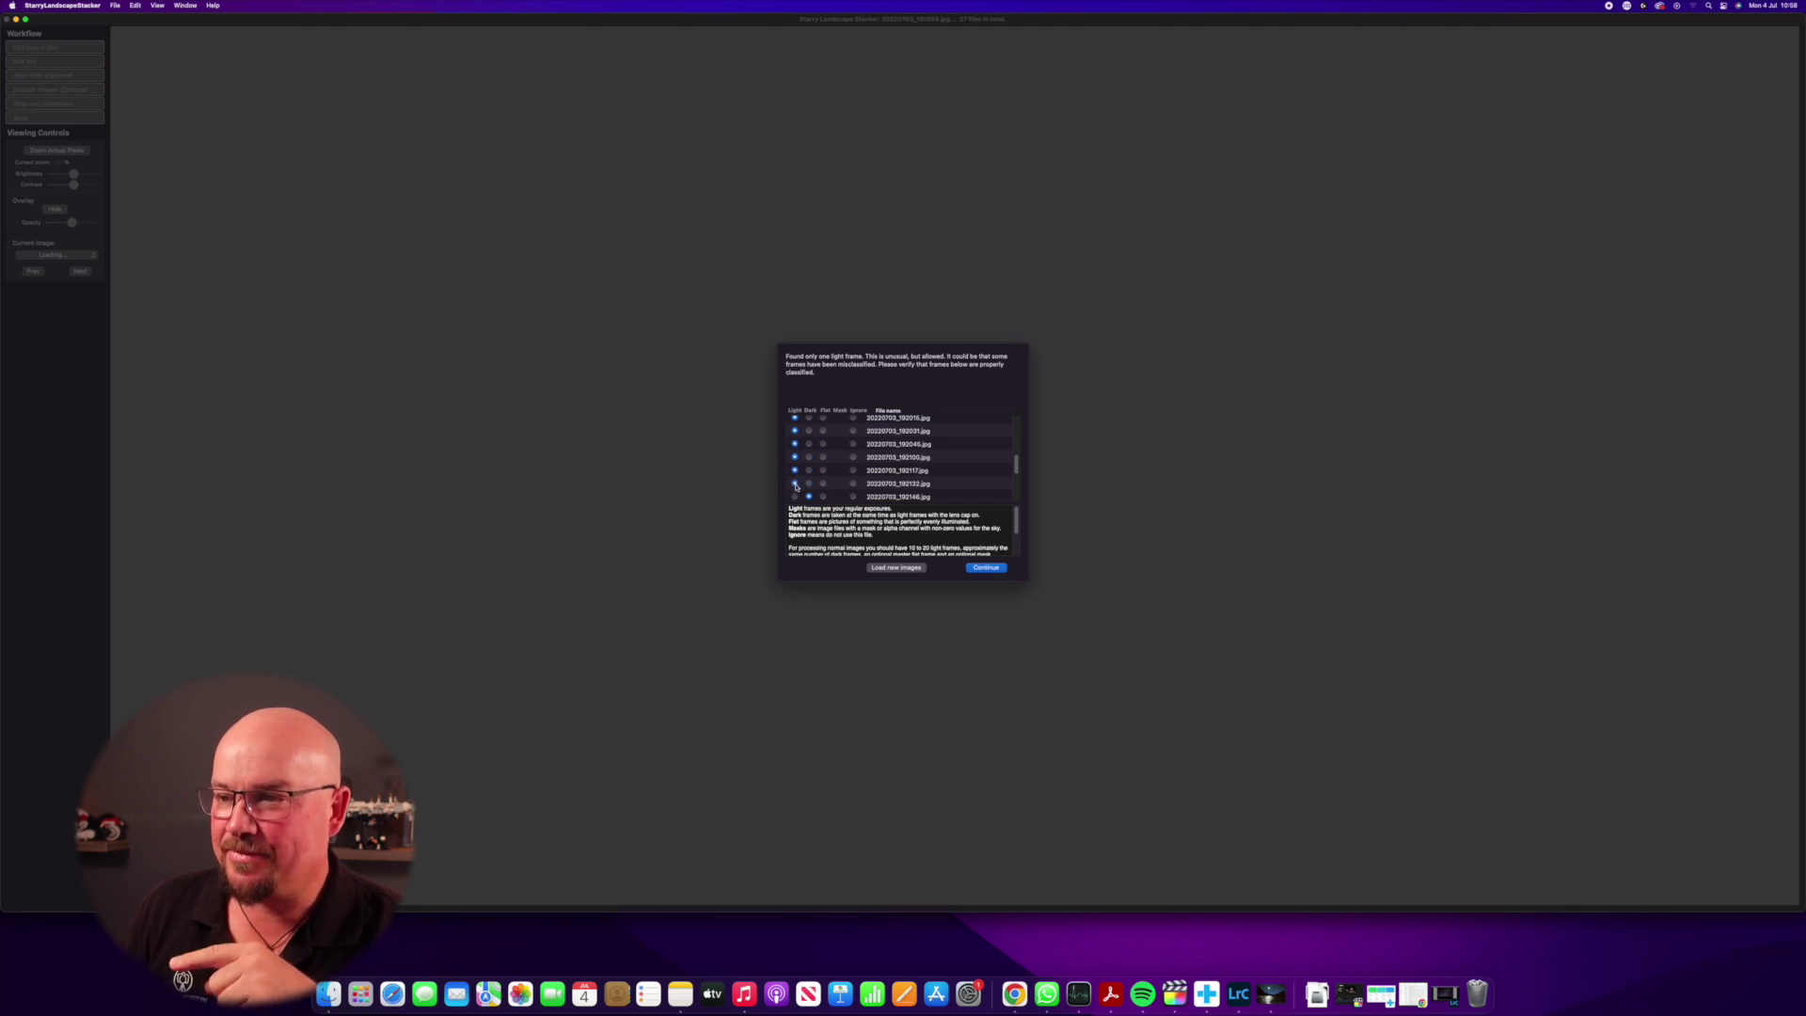
left_click(794, 496)
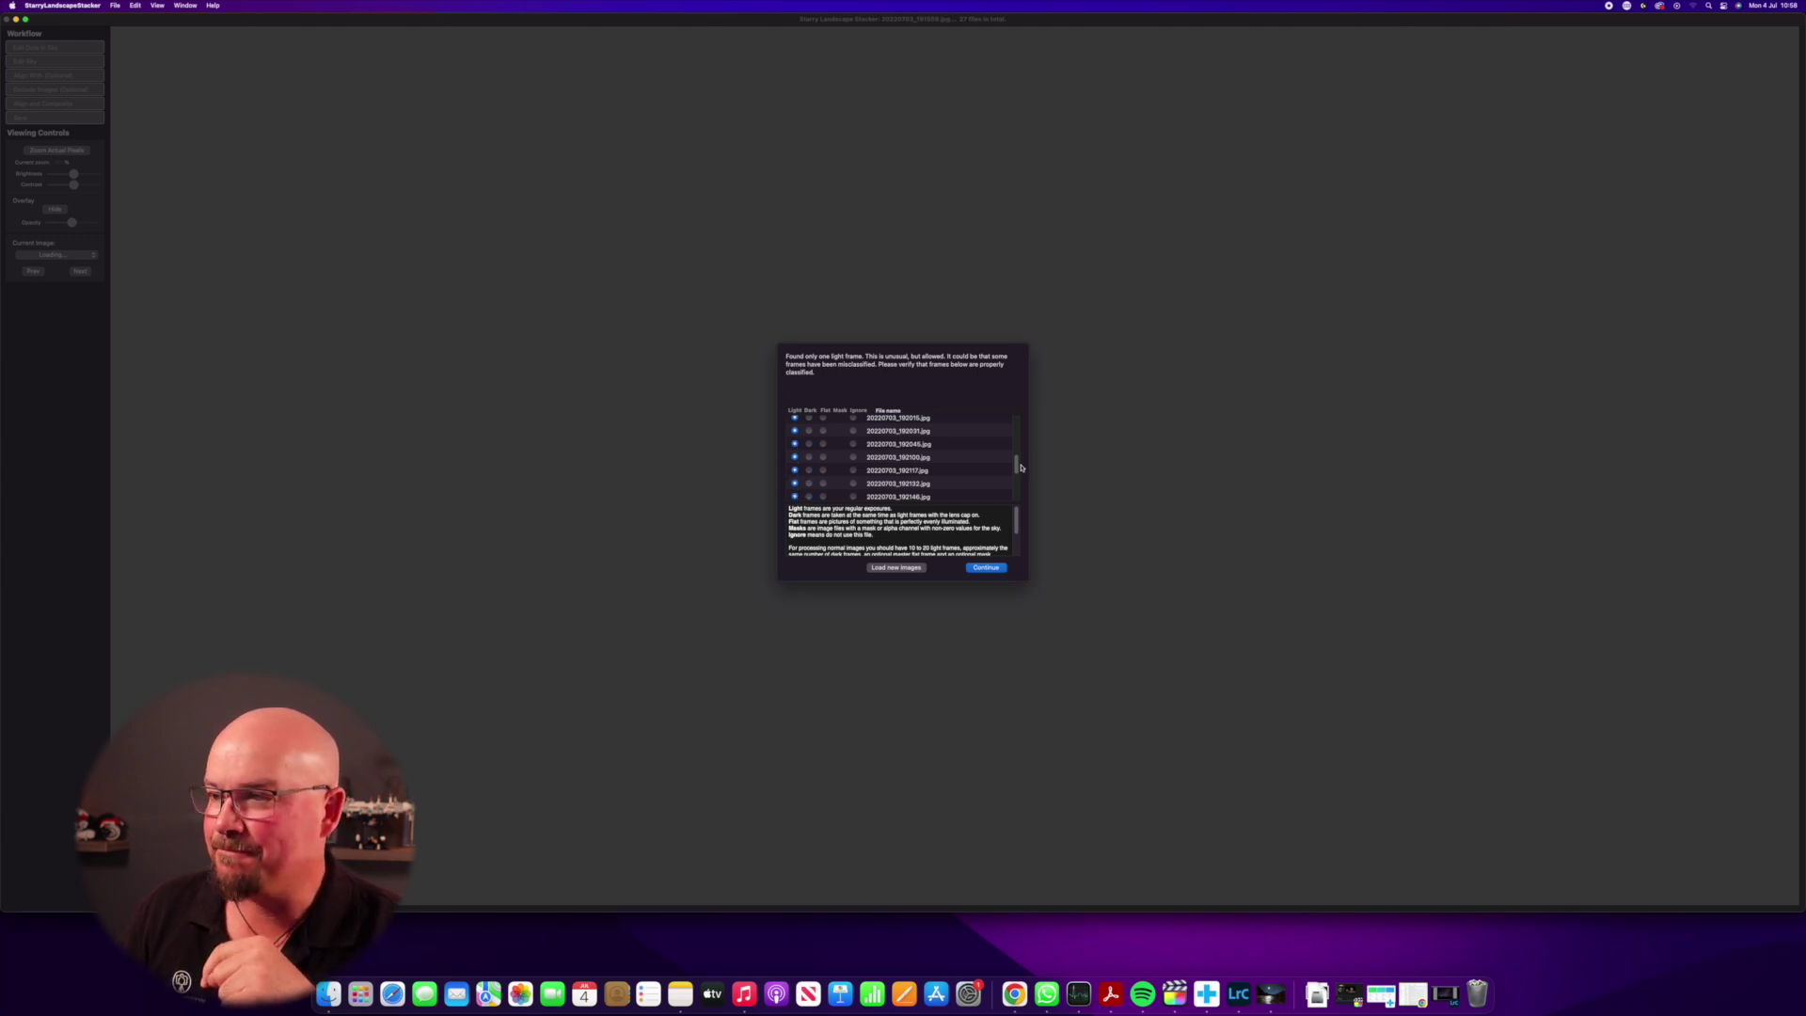
Mark the remaining frames 192233 through 192406 as Light and continue to stacking.
scroll(1019, 482, "down", 5)
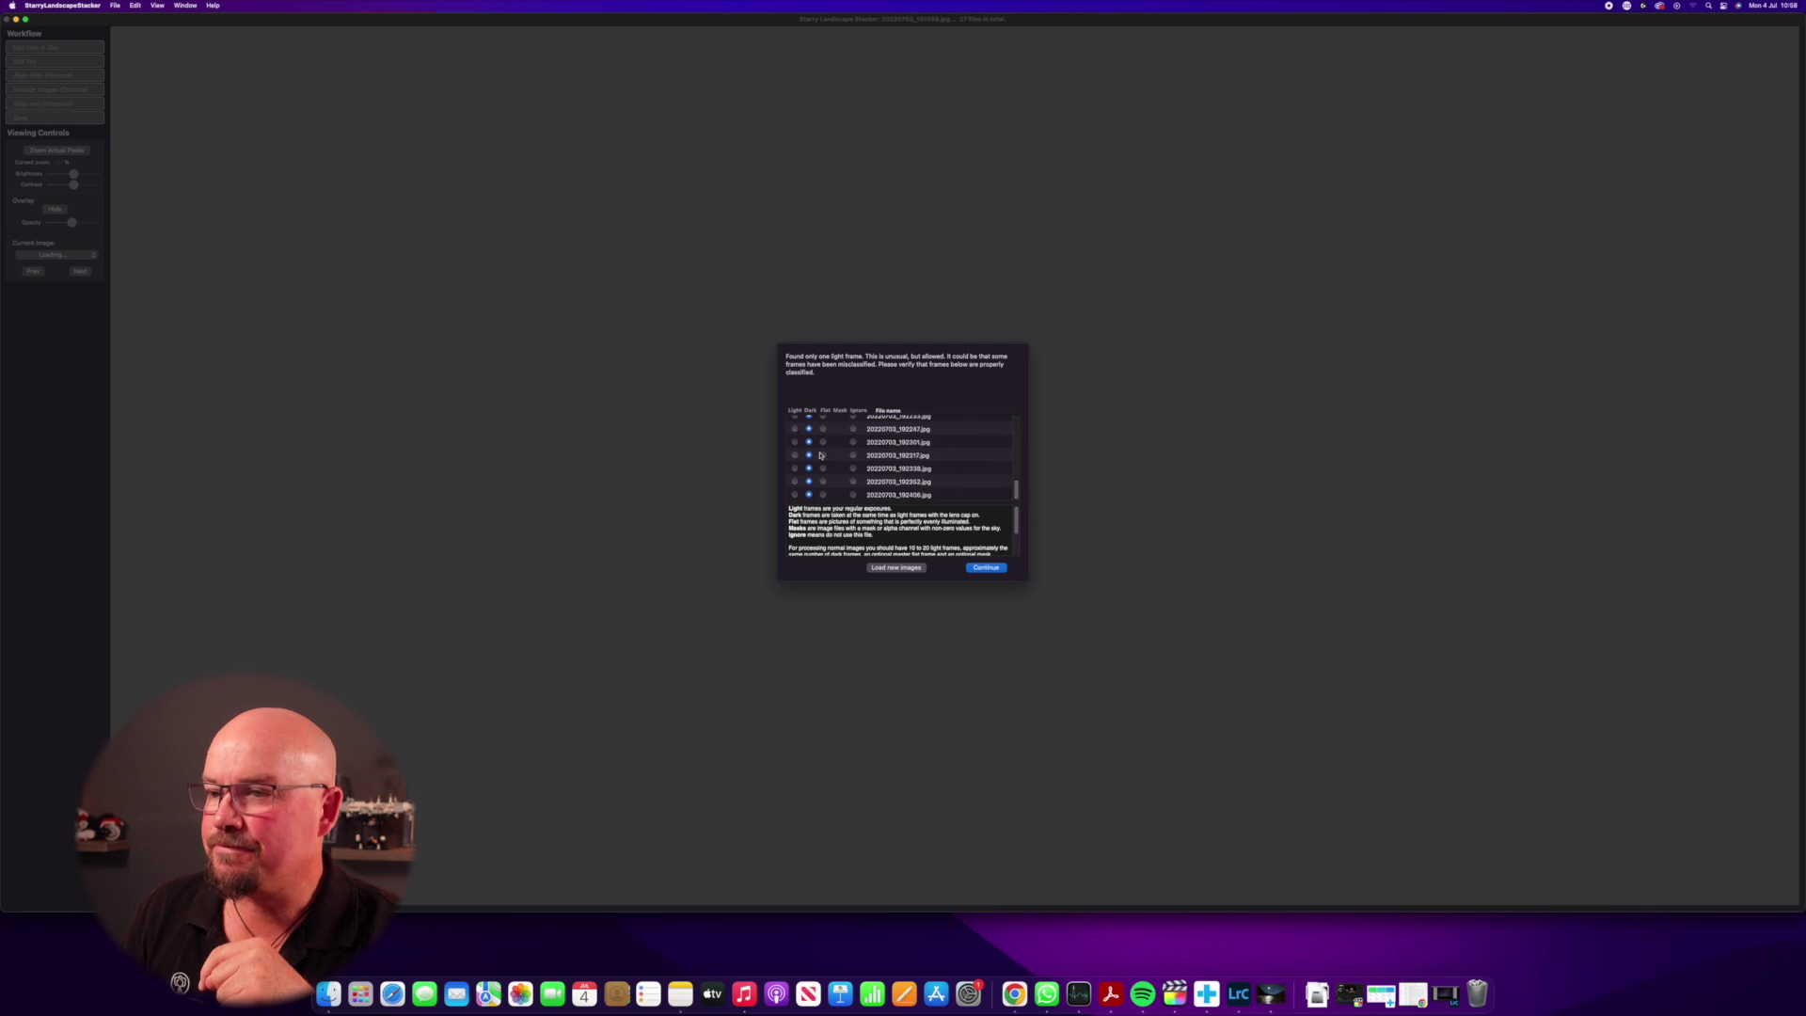
left_click(794, 495)
left_click(794, 481)
left_click(794, 468)
left_click(794, 456)
left_click(794, 442)
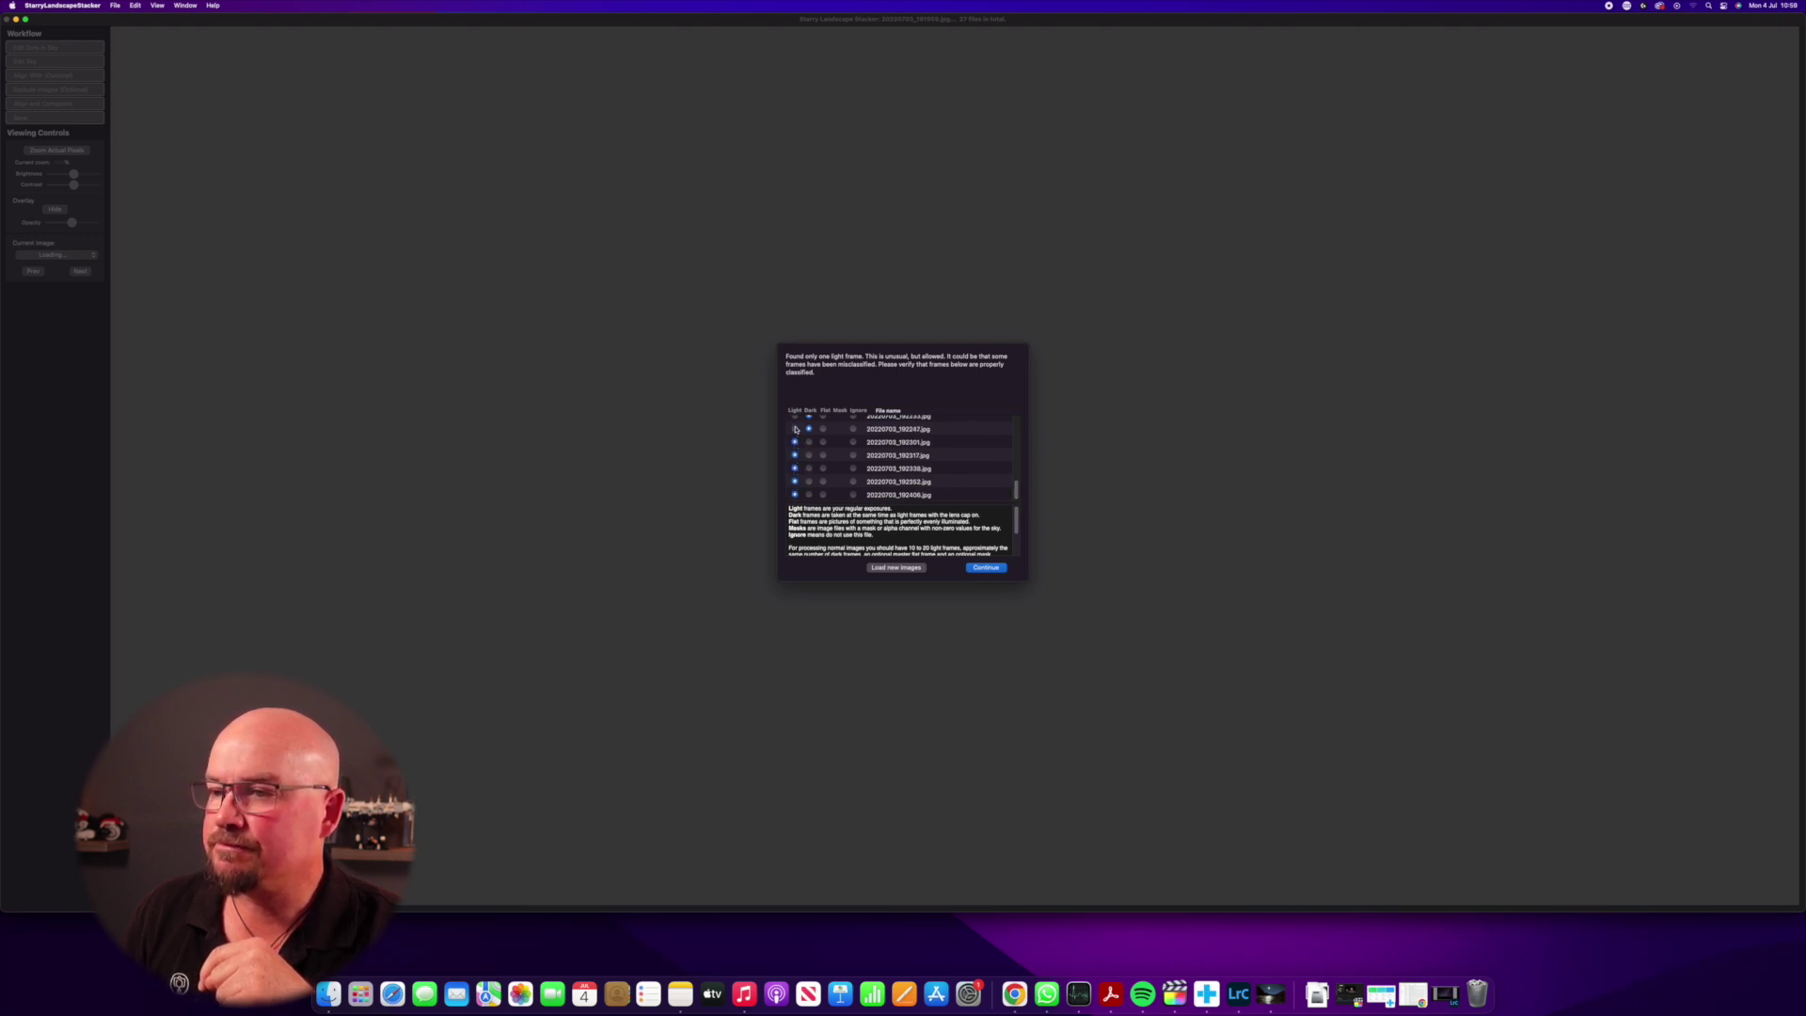
scroll(831, 484, "up", 3)
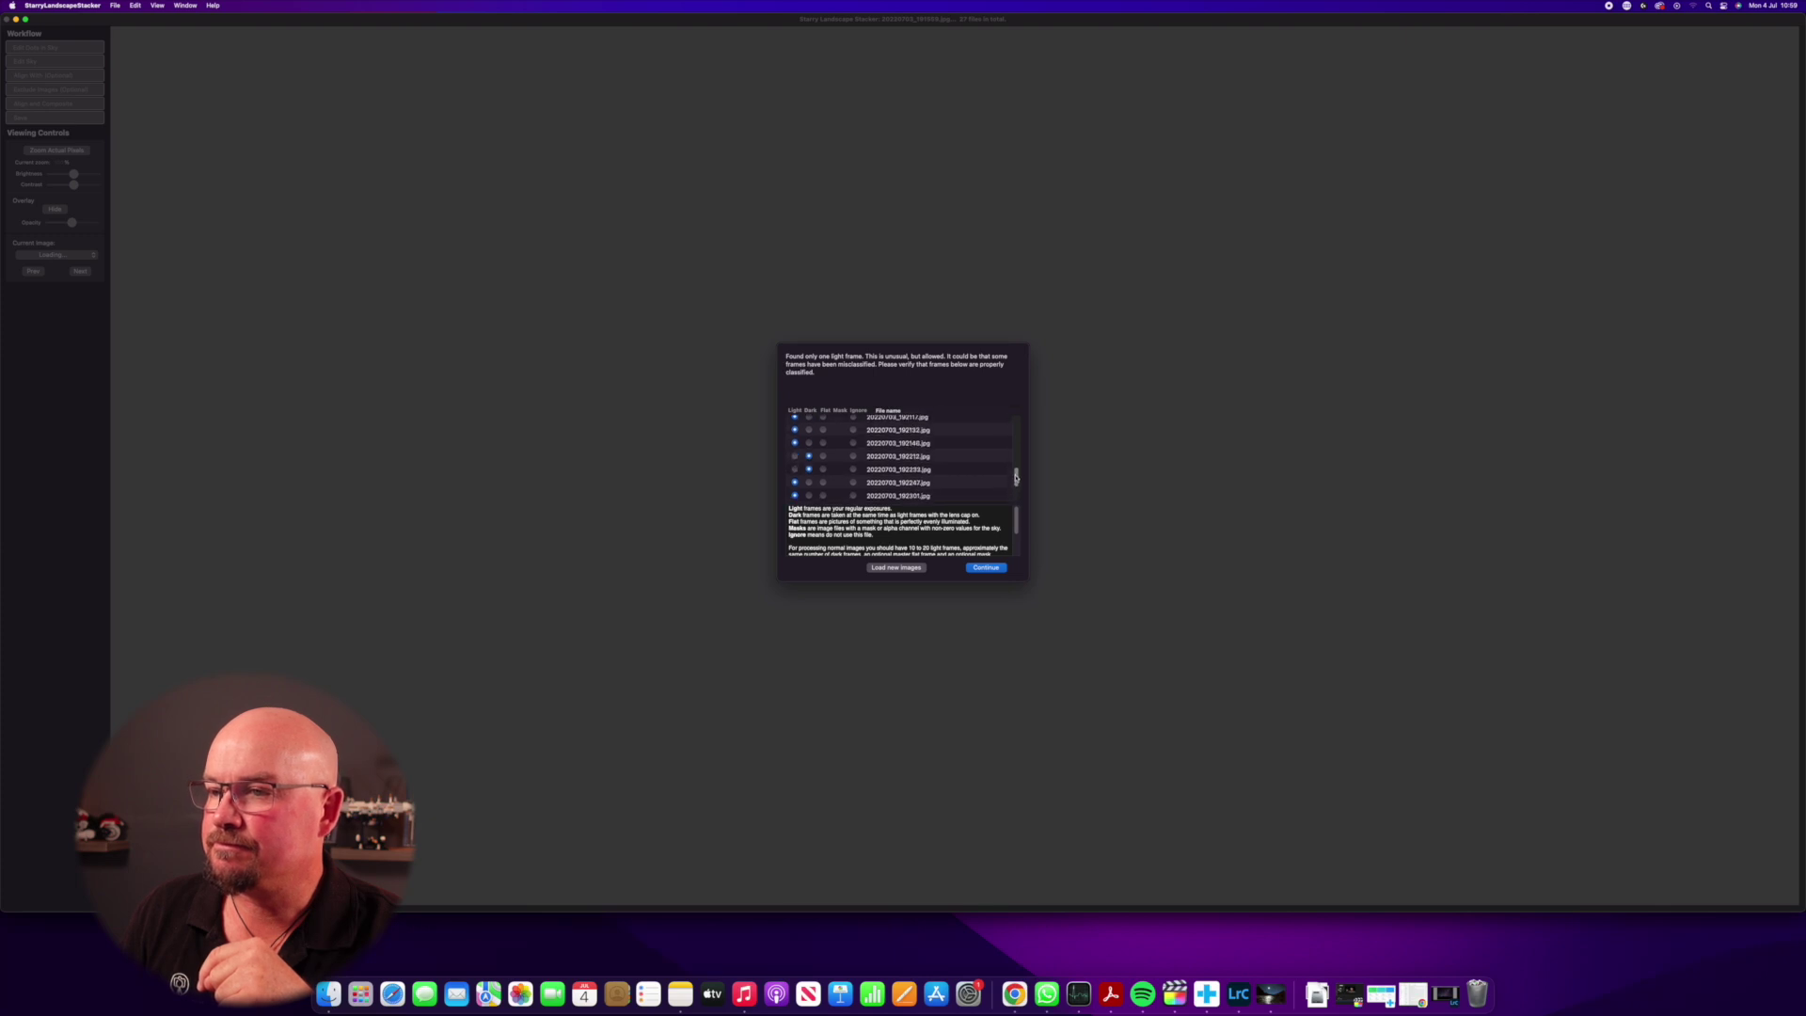
left_click(795, 476)
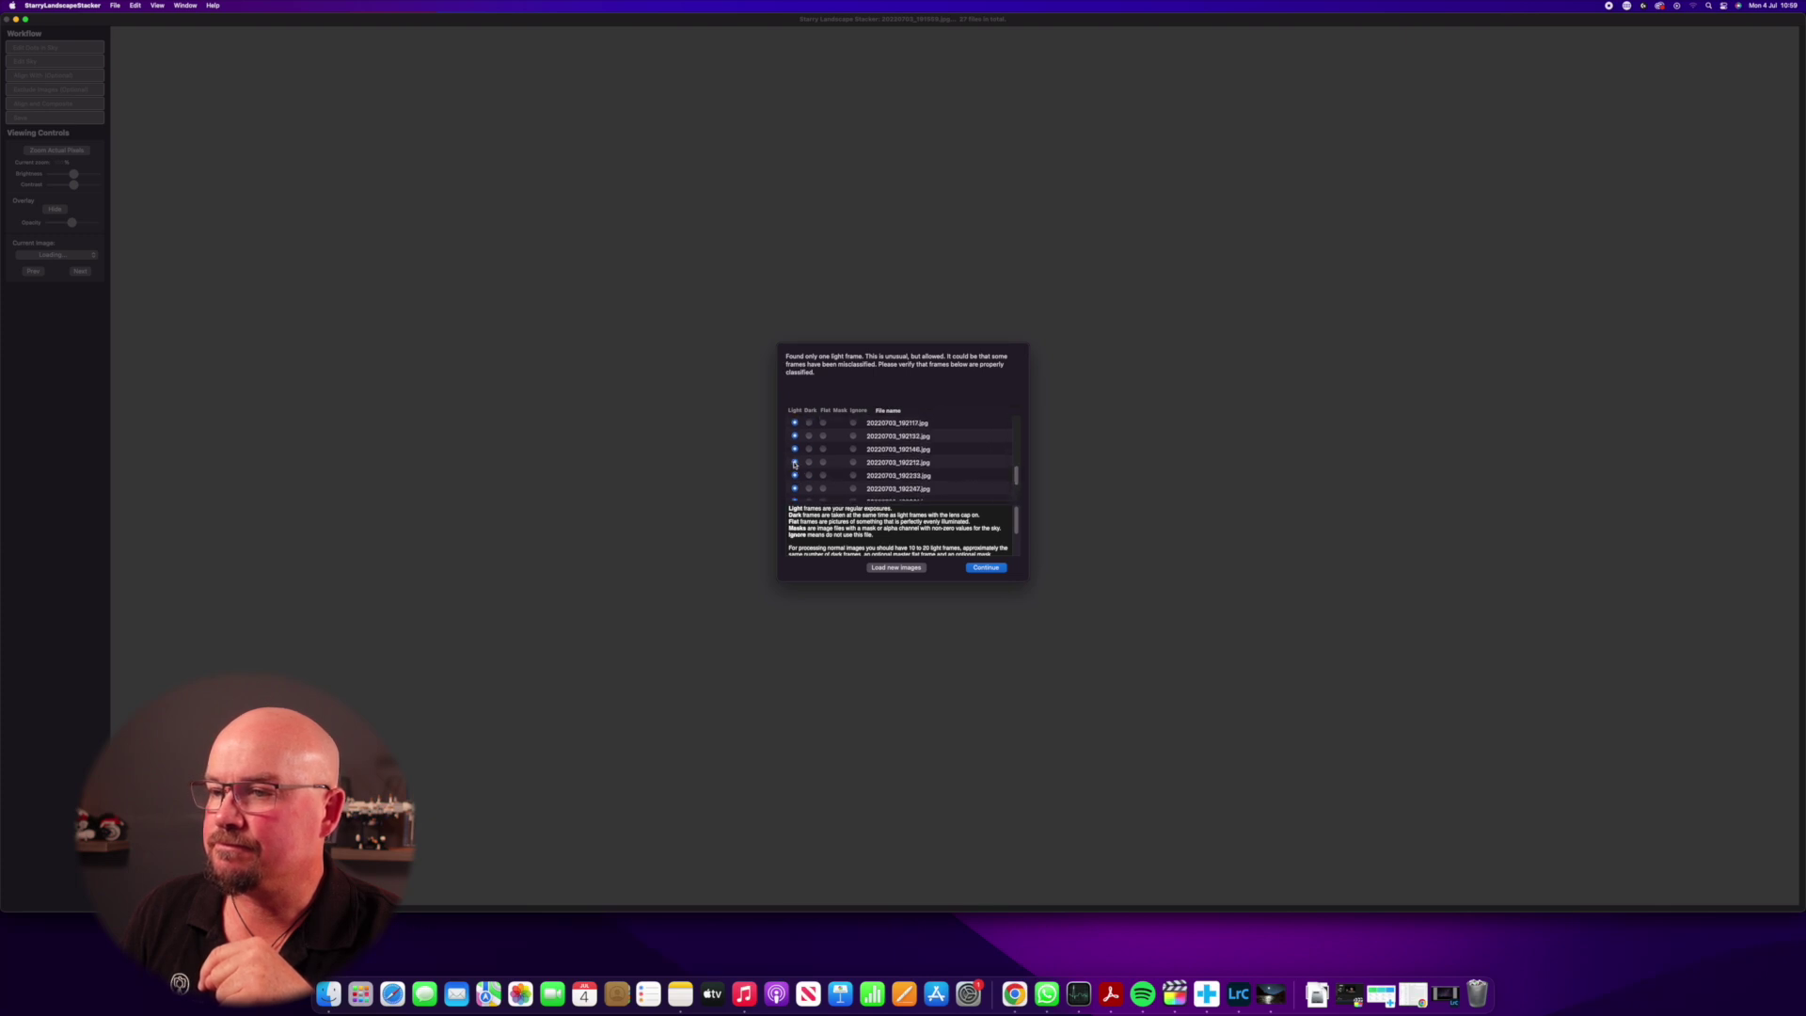
left_click(1001, 570)
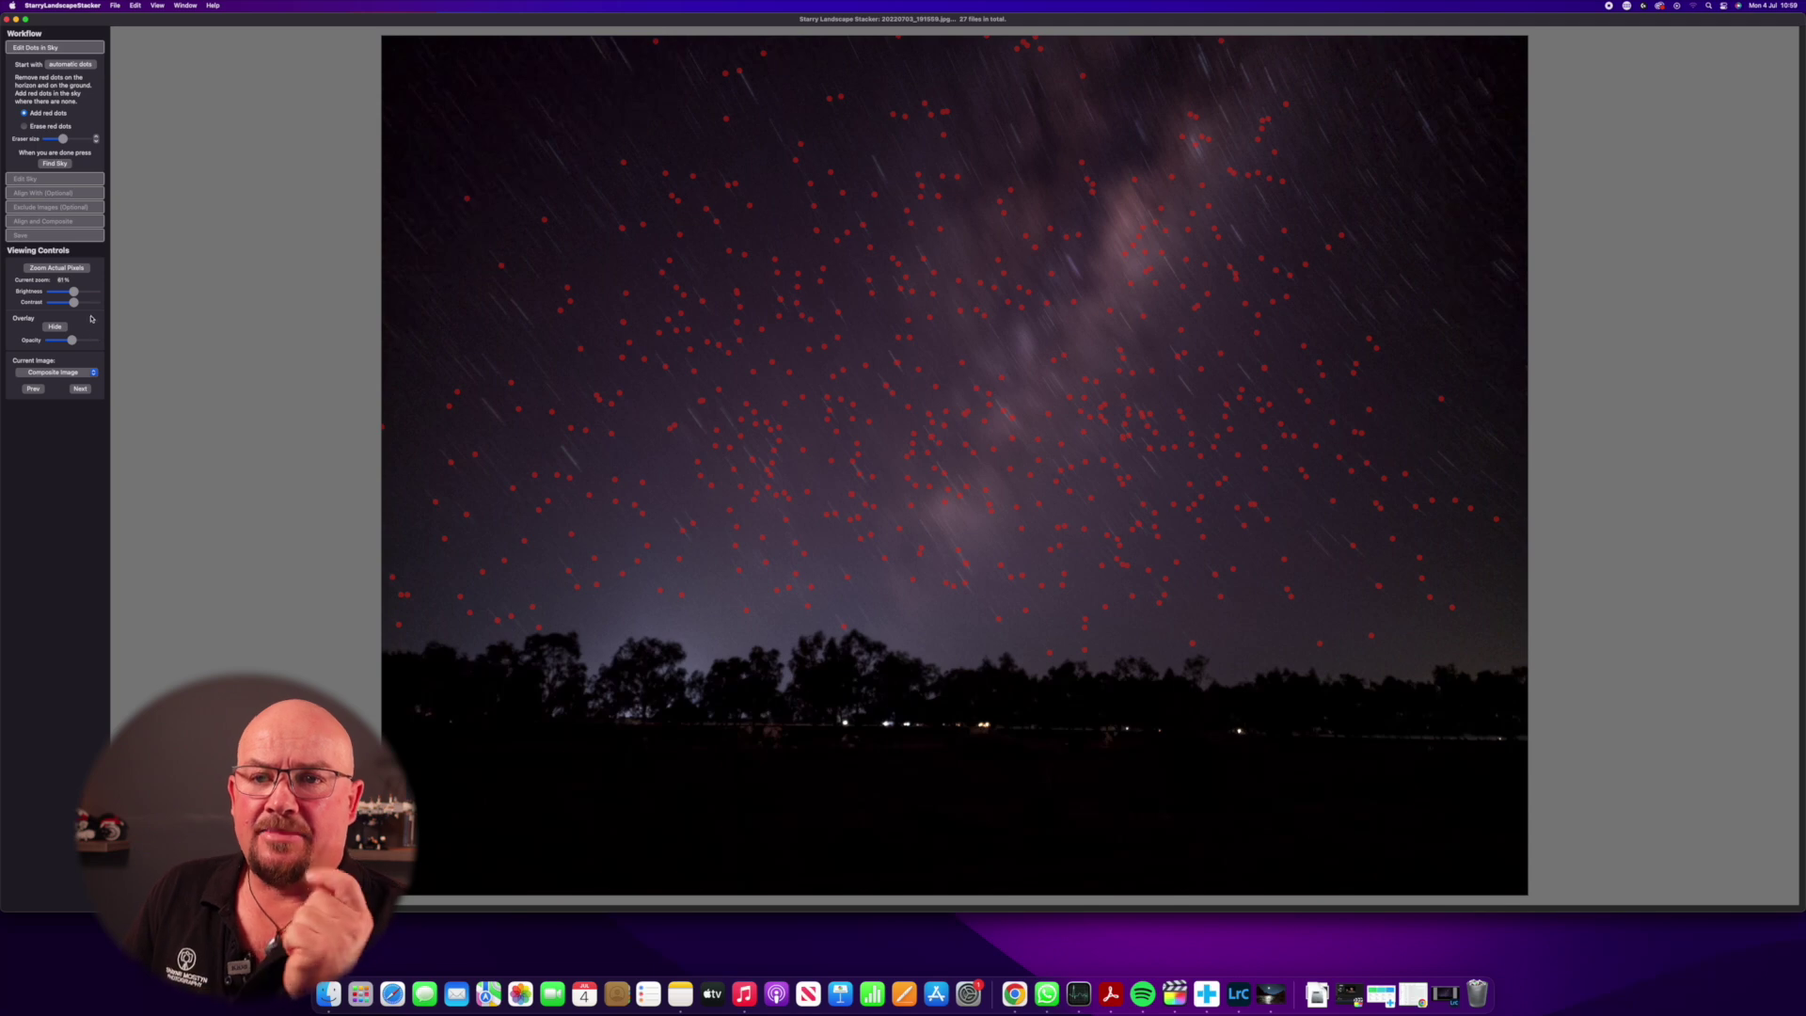
Run Find Sky to compute the sky mask after checking the red star markers.
left_click(54, 162)
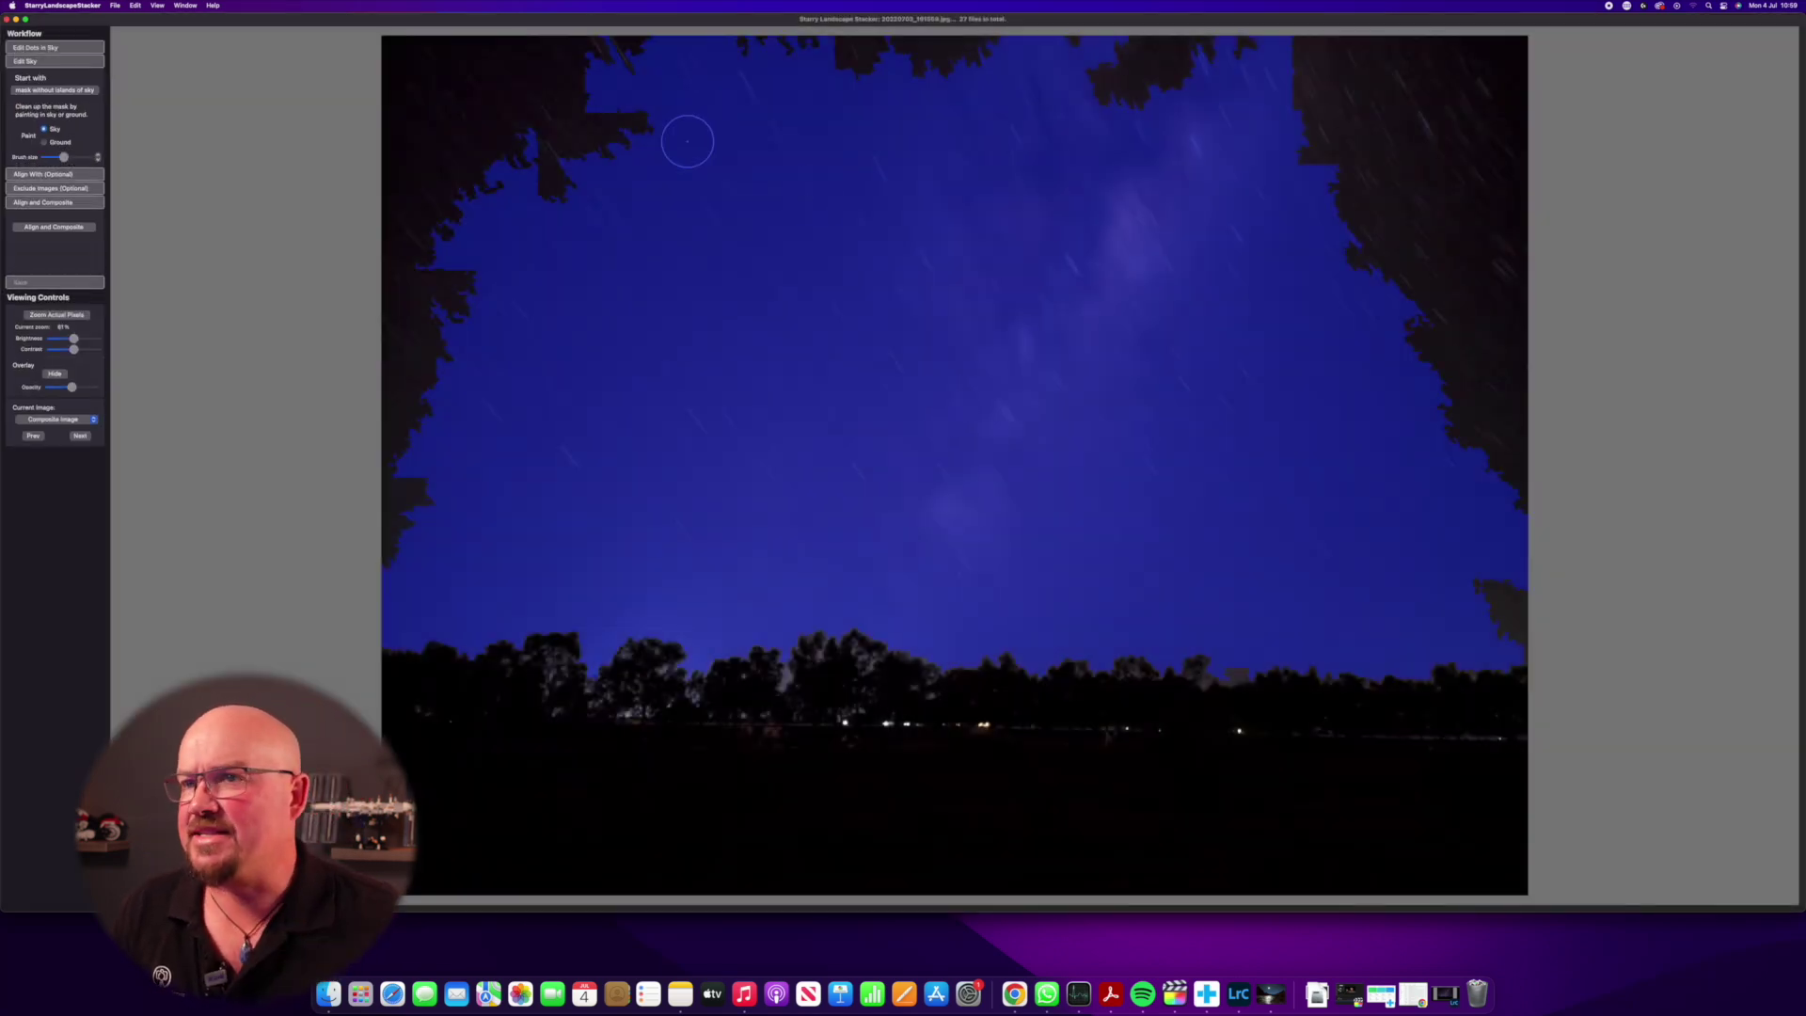
Enlarge the sky brush, paint the top treetops as sky, then align and composite the frames.
left_click_drag(63, 157, 89, 157)
mouse_move(1517, 78)
left_mouse_down()
mouse_move(377, 102)
mouse_move(416, 265)
mouse_move(418, 507)
mouse_move(552, 427)
mouse_move(1519, 547)
mouse_move(1519, 239)
mouse_move(1397, 237)
mouse_move(1526, 261)
mouse_move(1532, 322)
left_mouse_up()
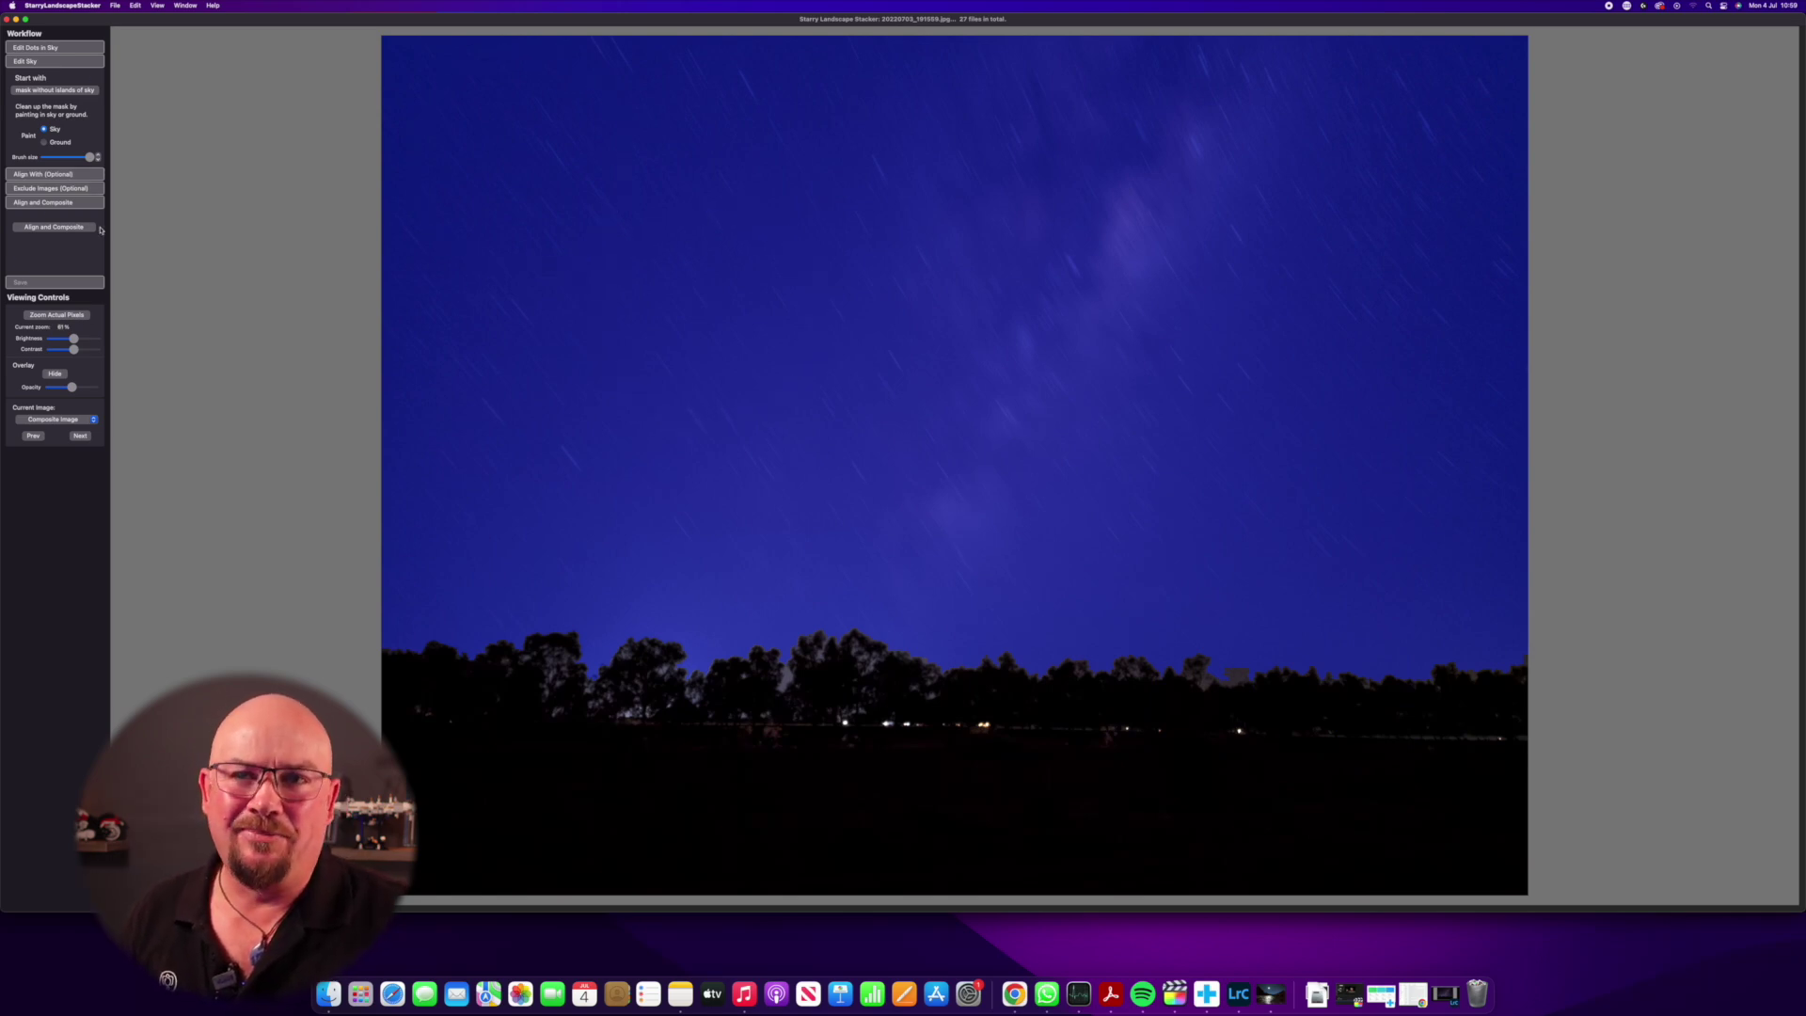
left_click(50, 228)
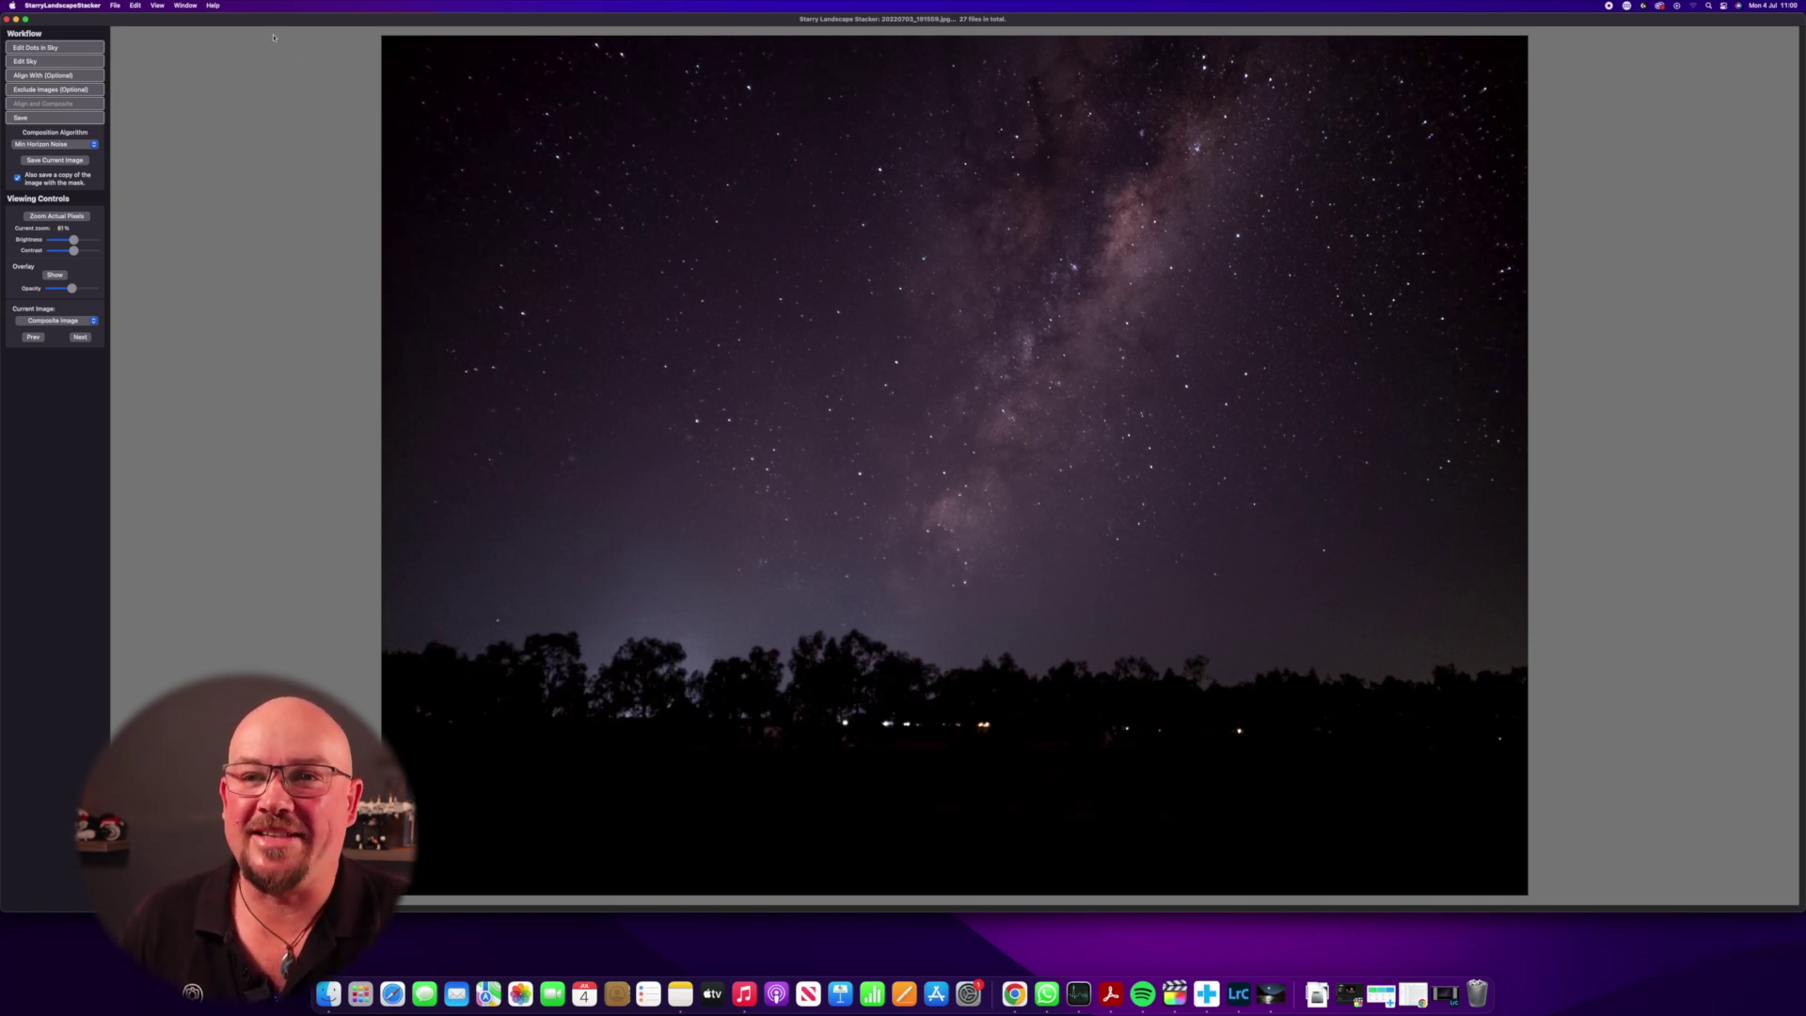
Try Mean Min Hor Noise, keep Min Horizon Noise, and save the composite image.
left_click(66, 144)
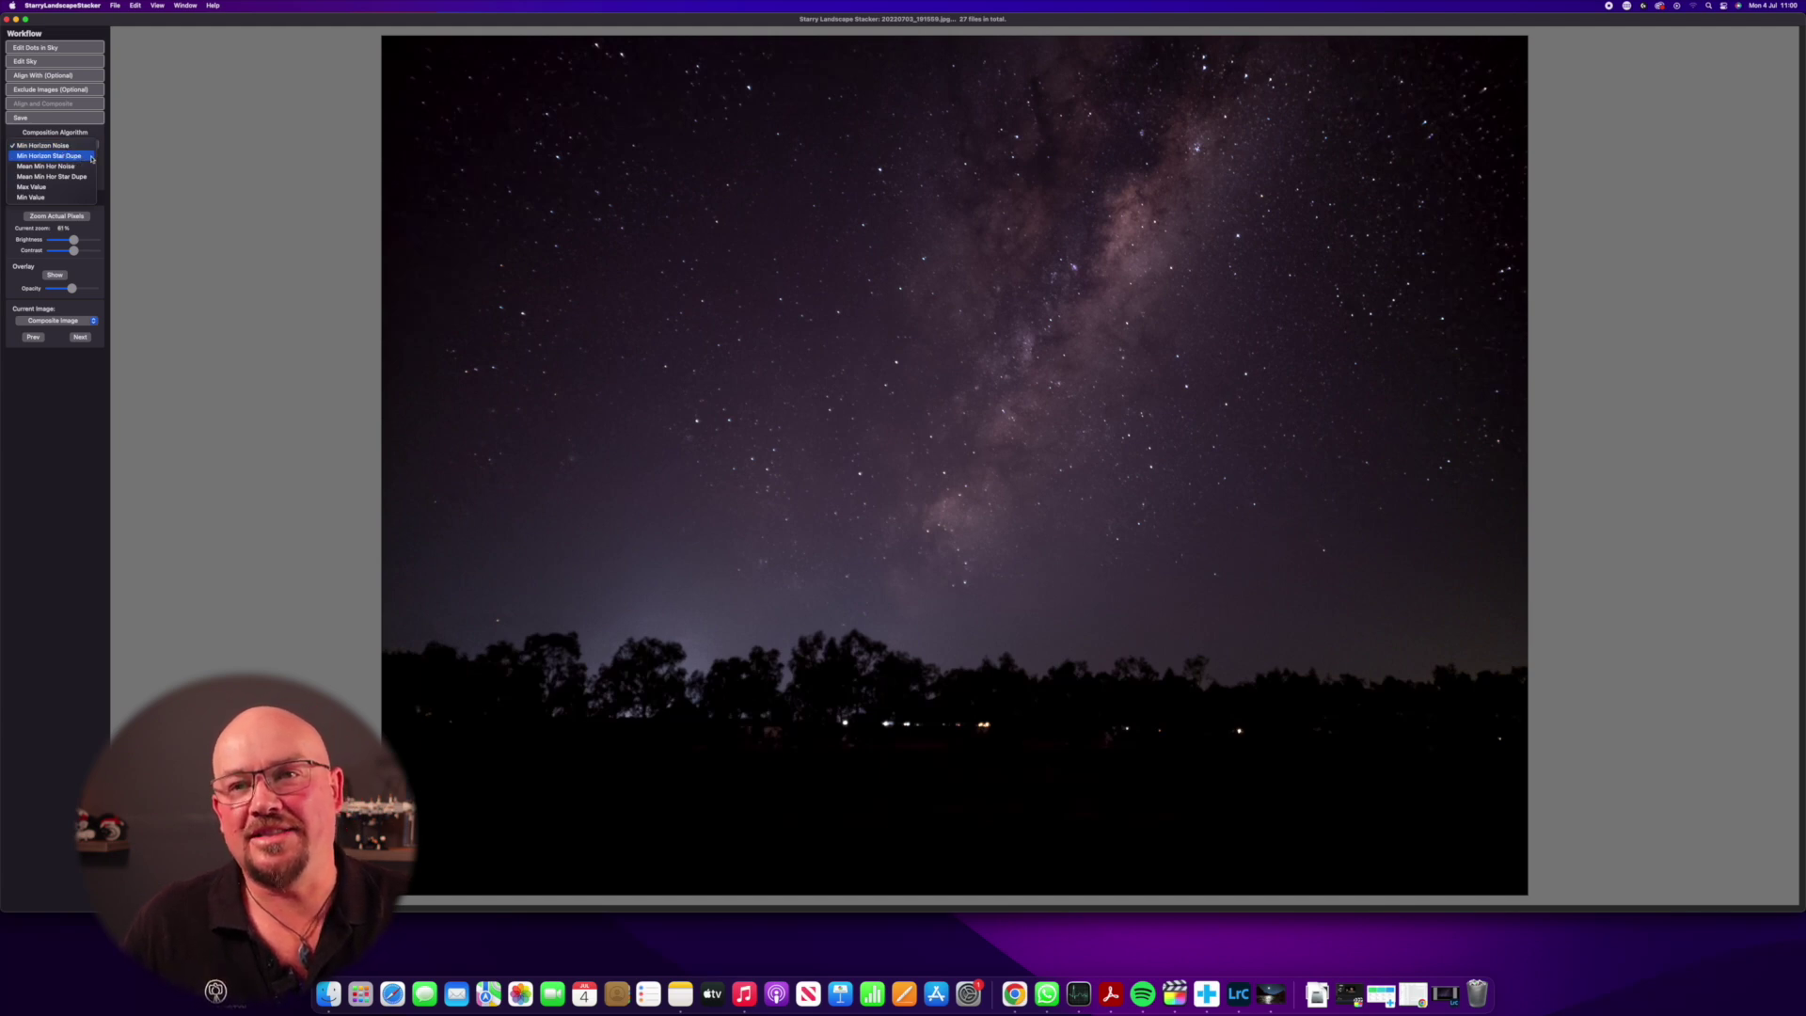
left_click(67, 169)
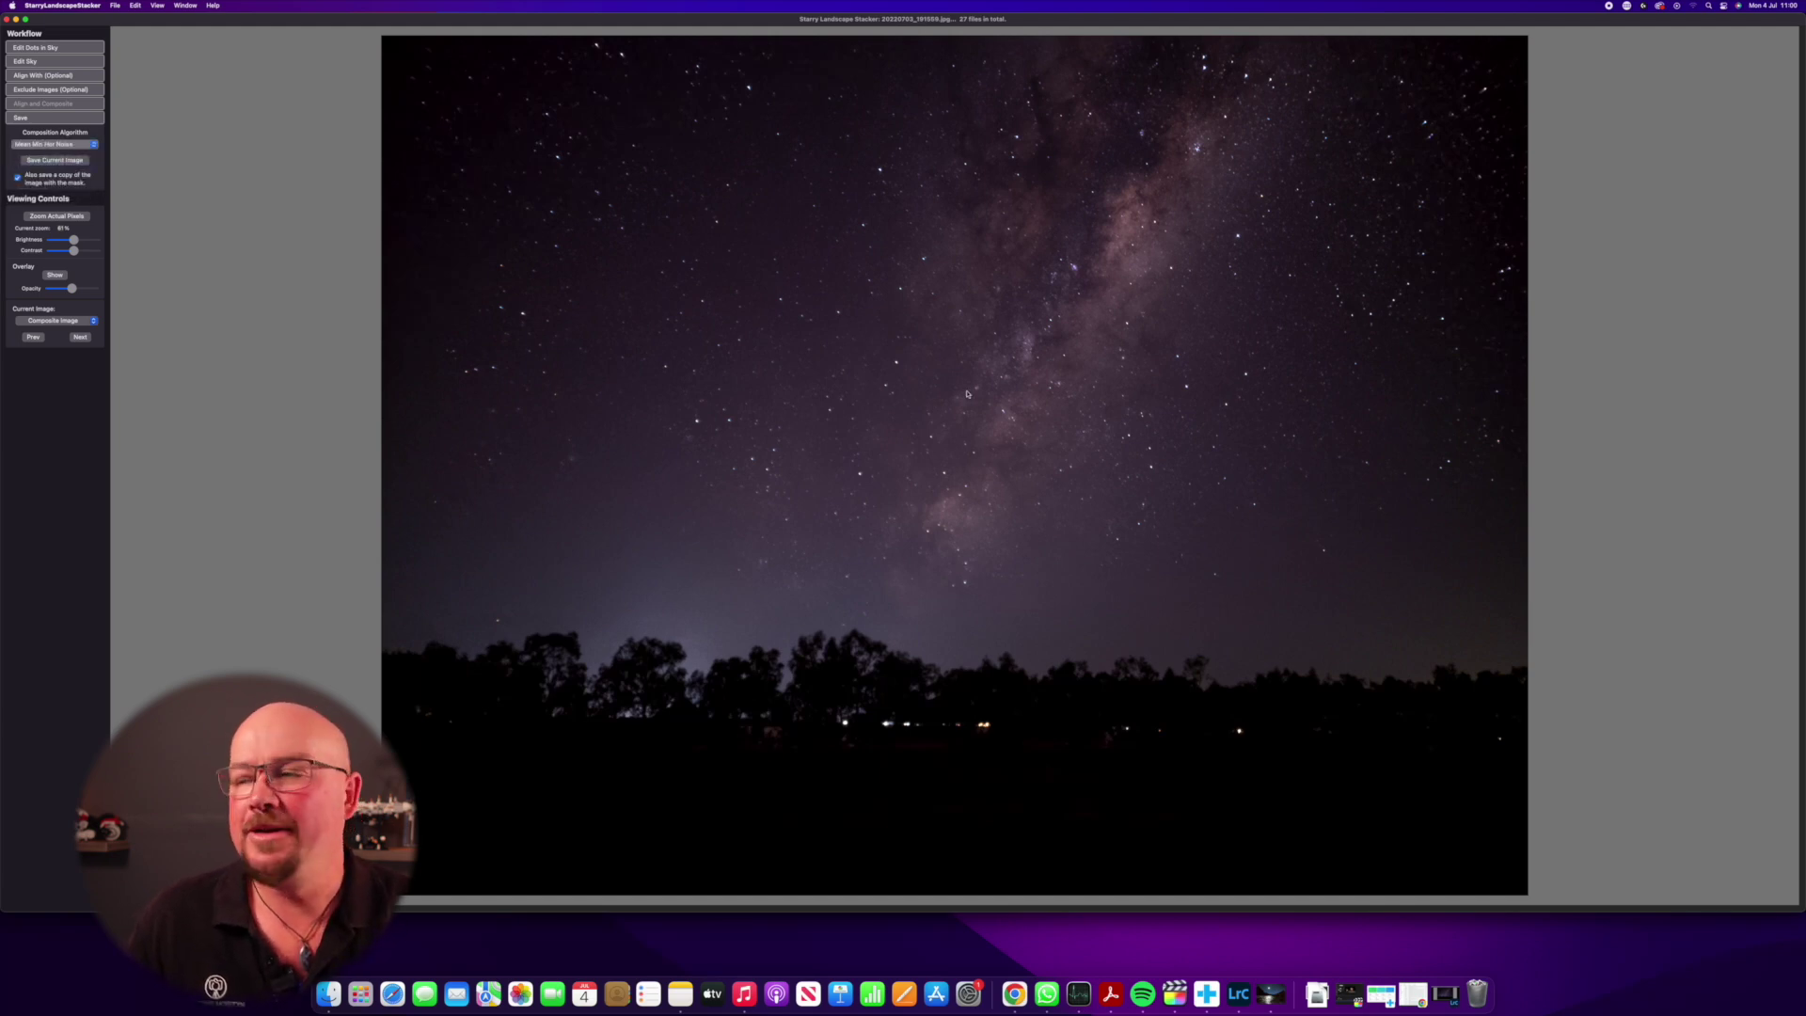
left_click(35, 144)
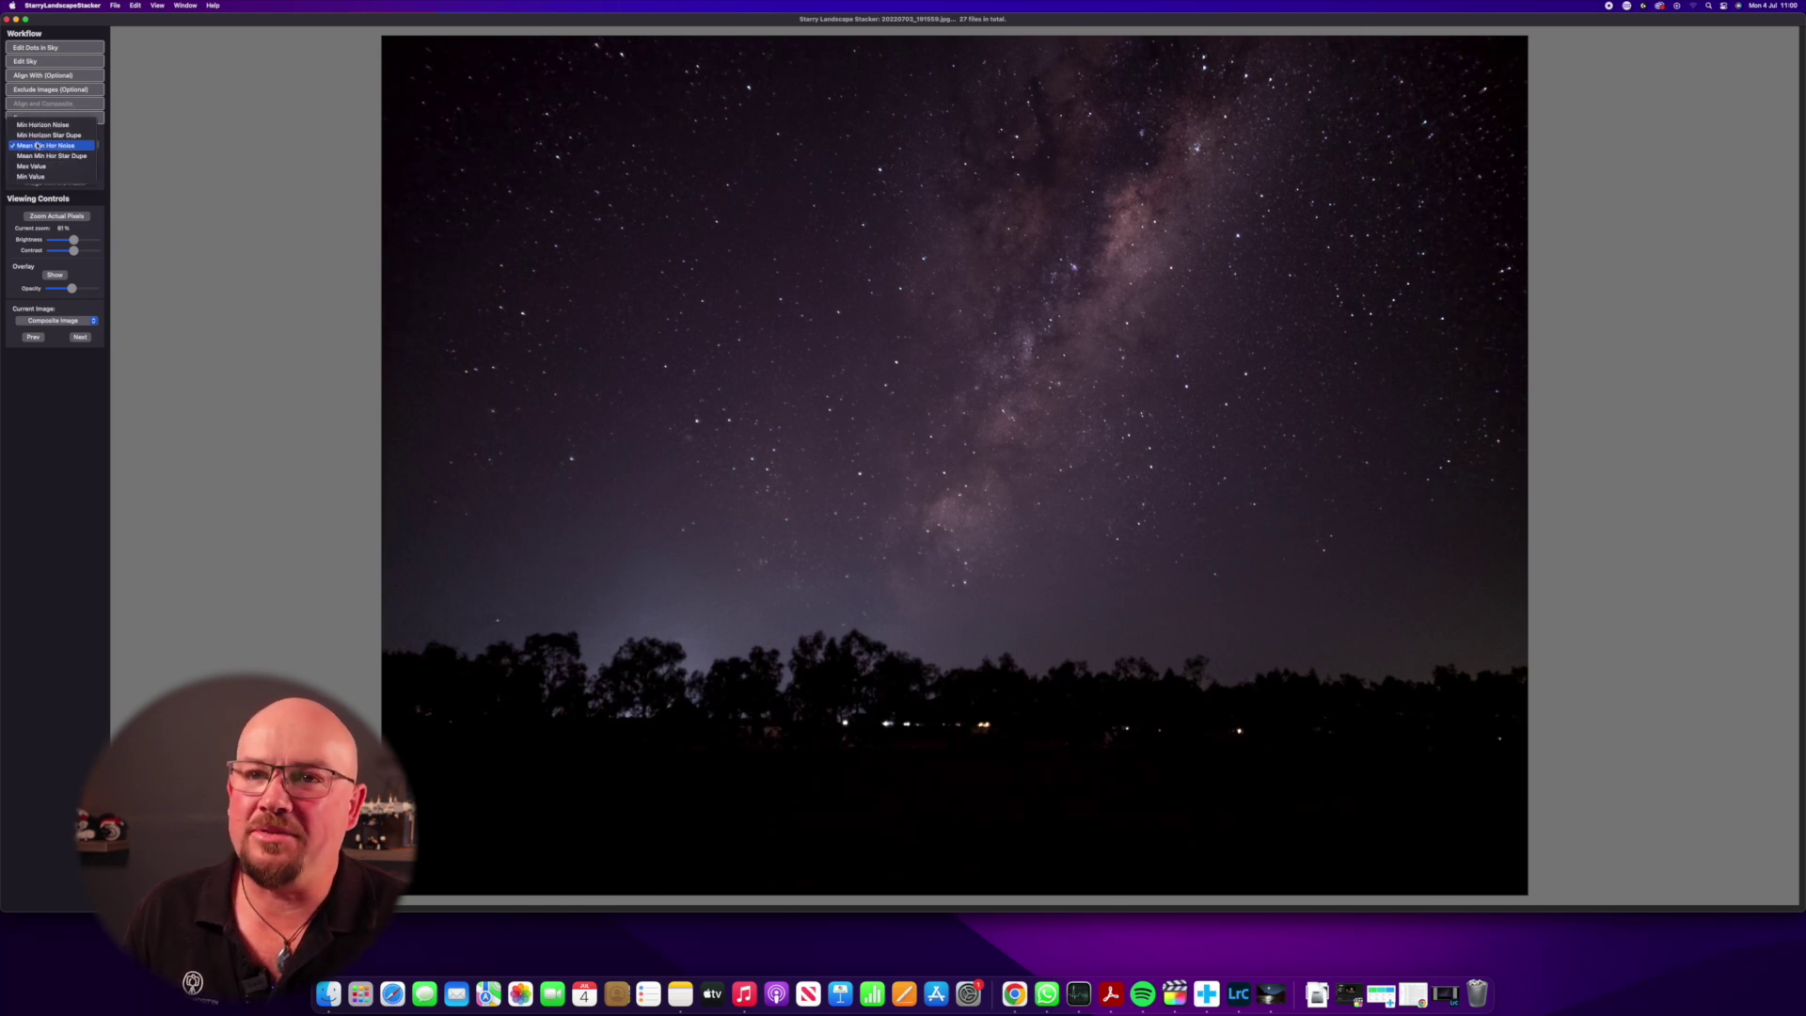
left_click(47, 132)
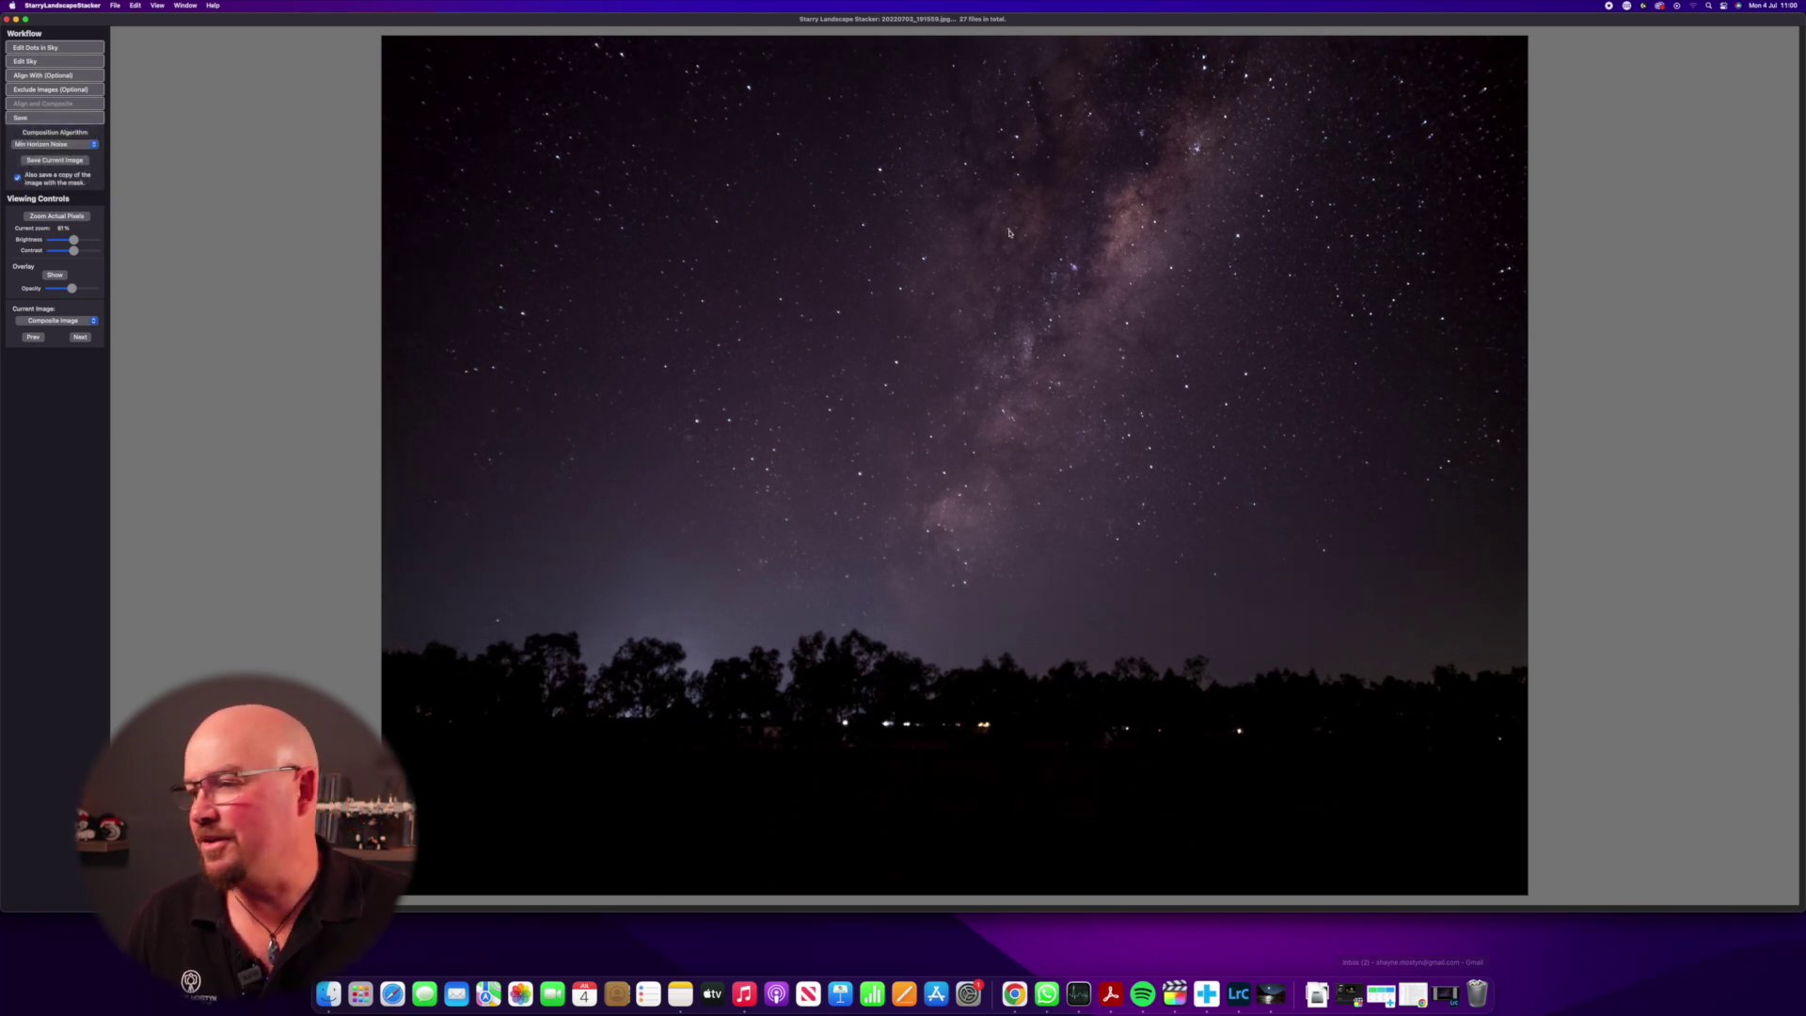
left_click(55, 160)
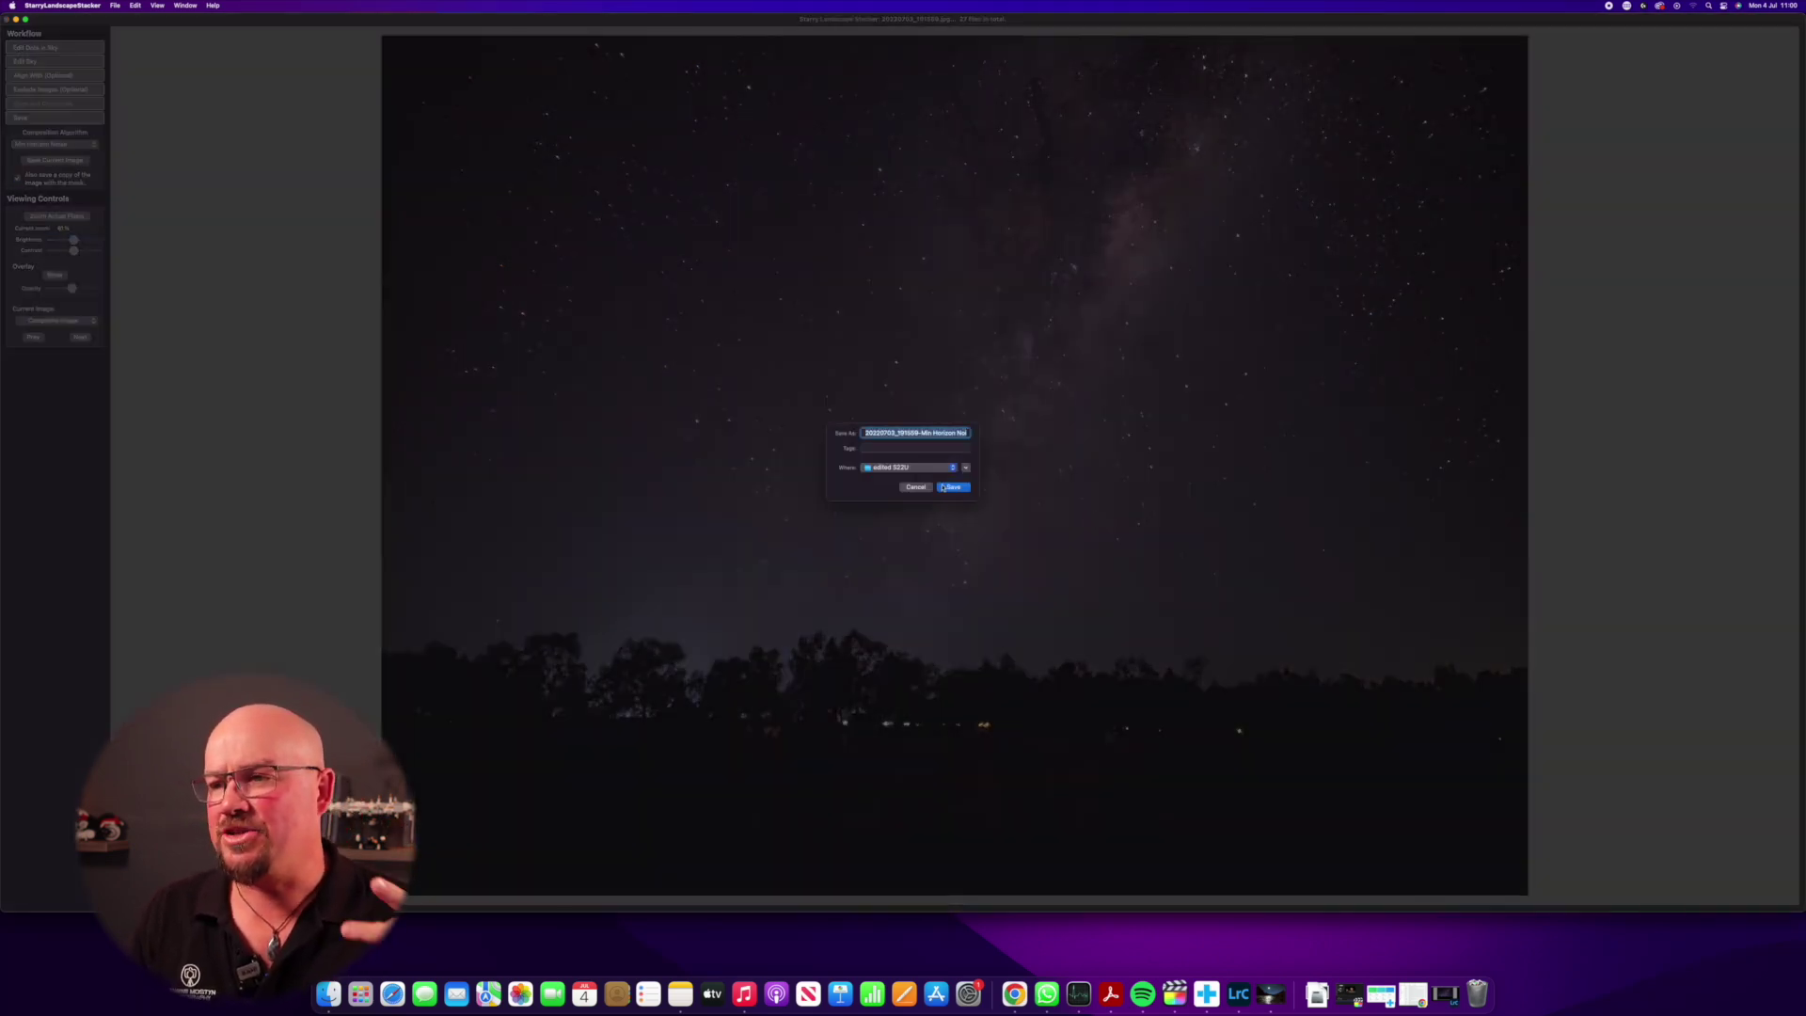
left_click(942, 486)
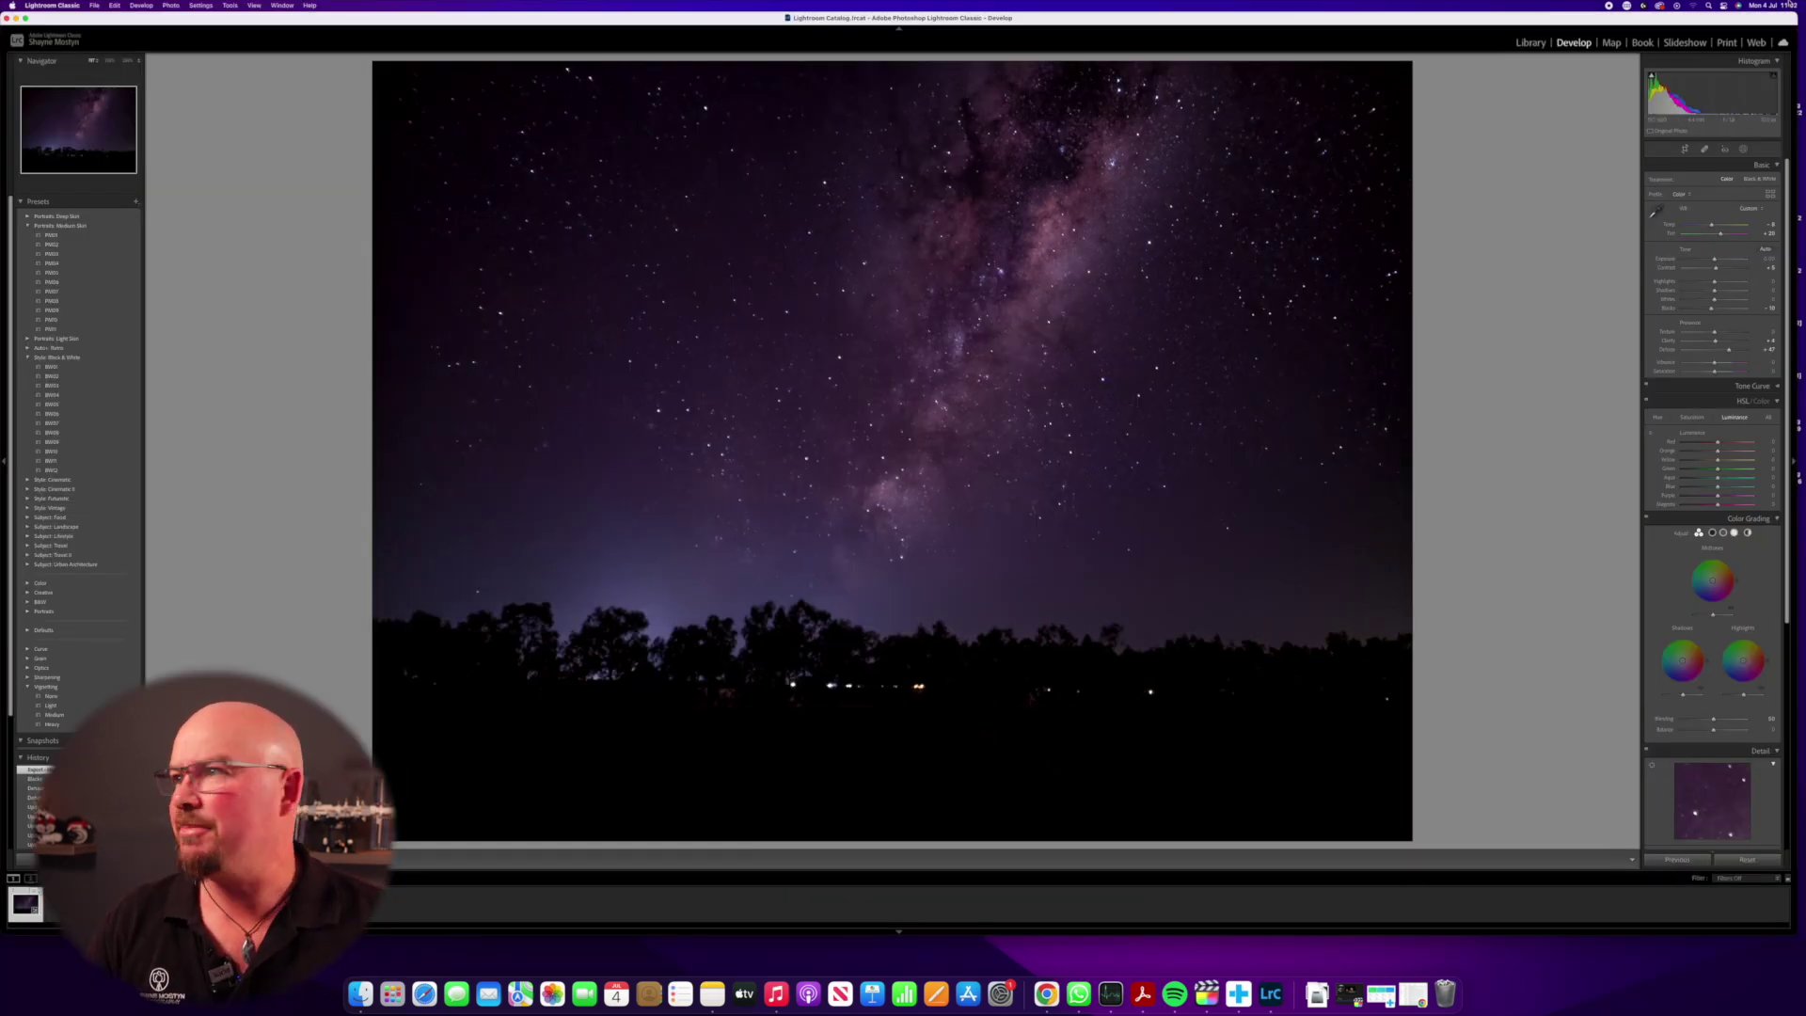
Lower Tint slightly, cool Temp toward blue, and set Shadows to about -25 and Blacks to -20.
scroll(1703, 429, "down", 1)
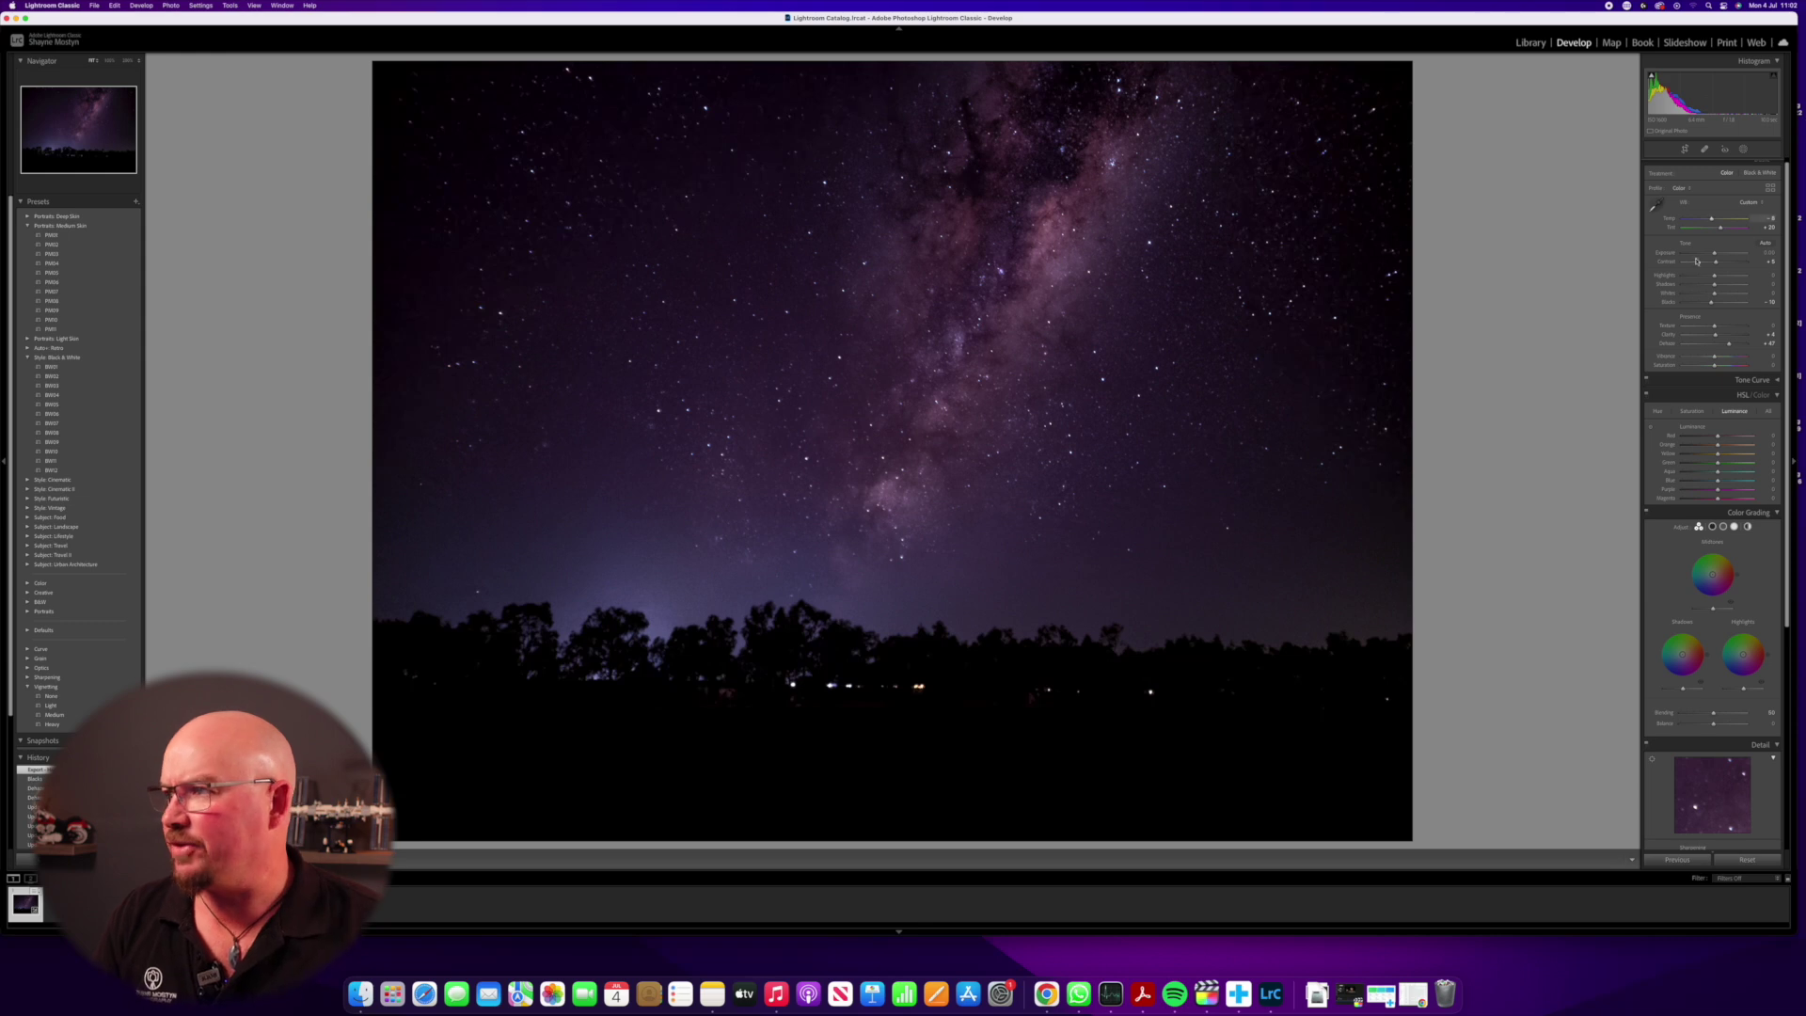
scroll(1718, 226, "up", 1)
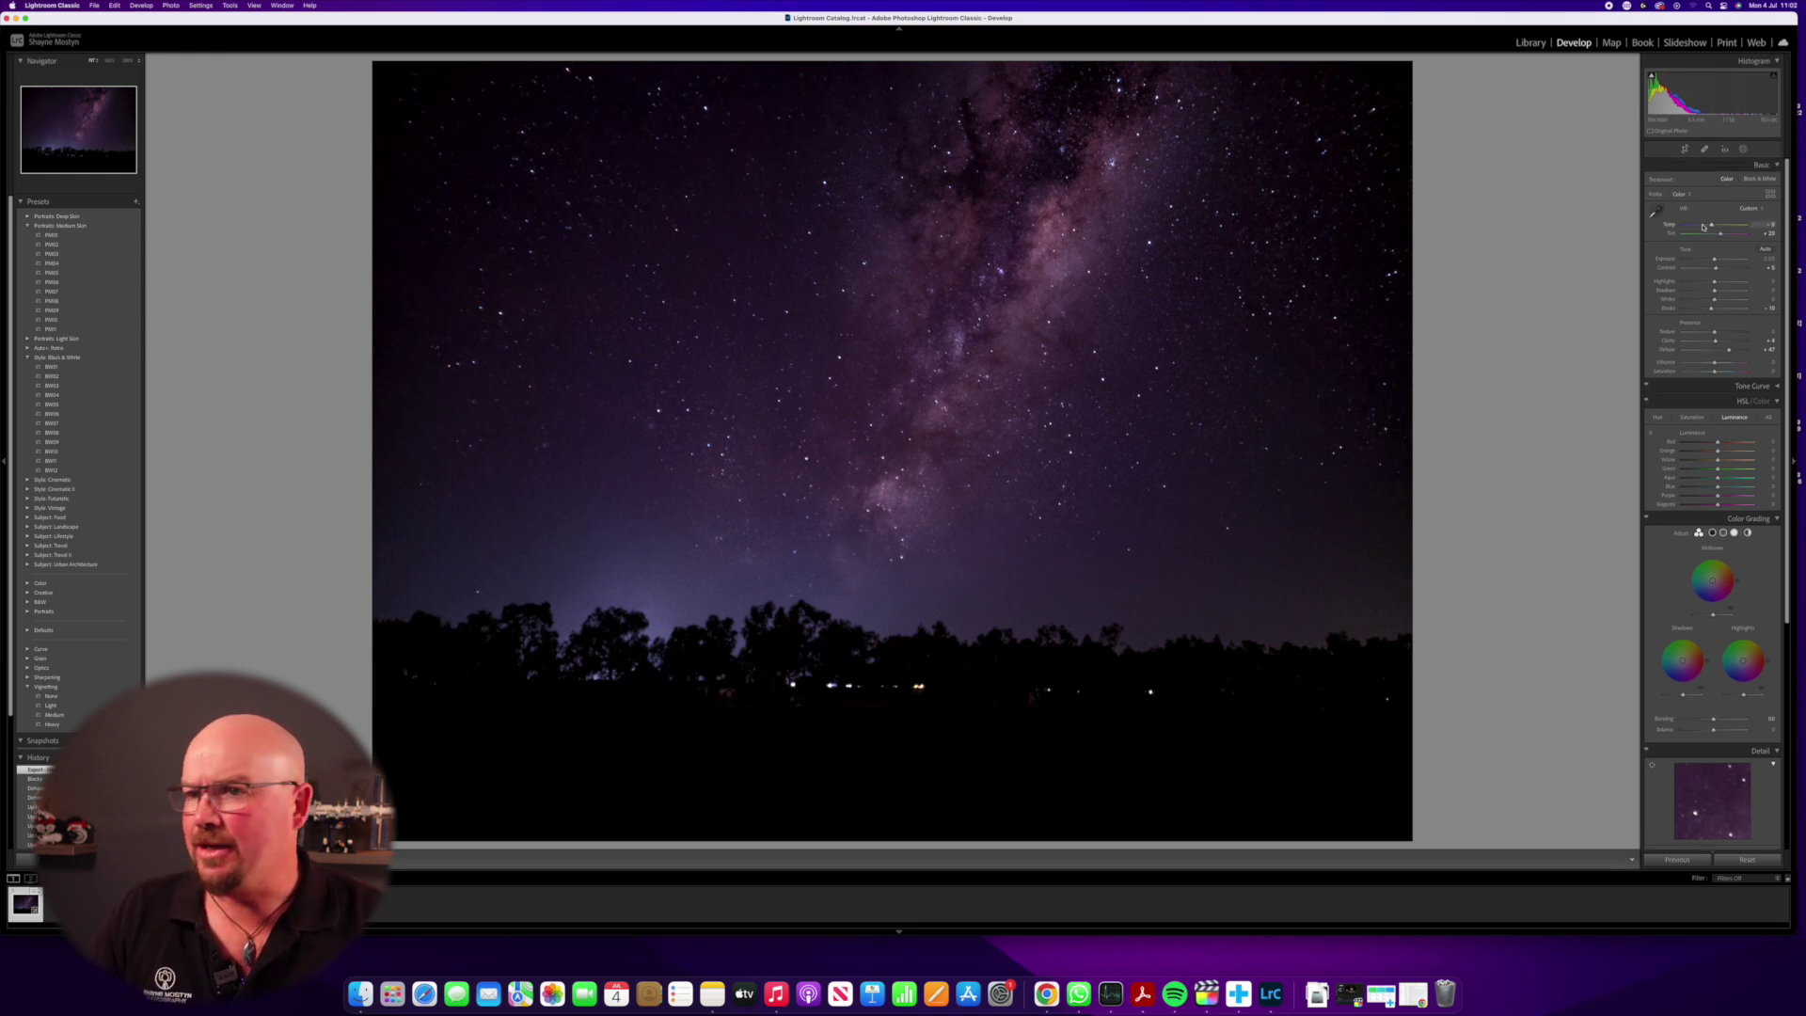
left_click_drag(1722, 236, 1705, 233)
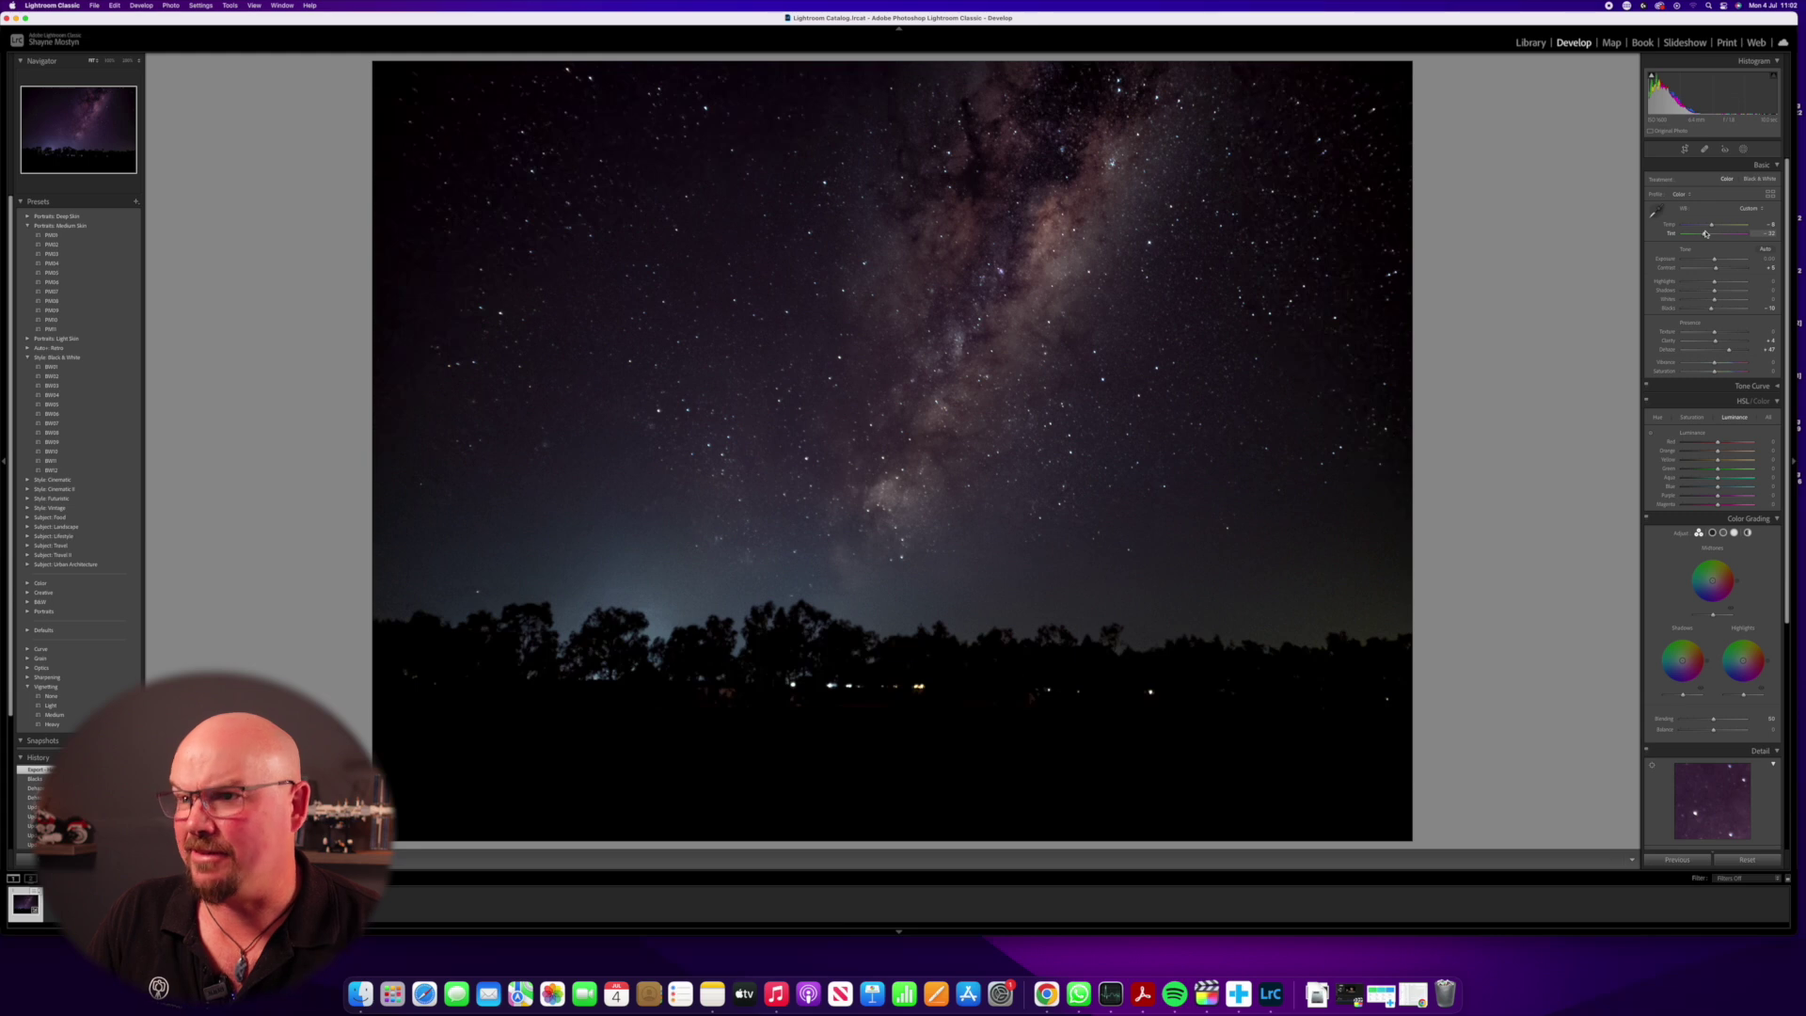
left_click_drag(1712, 227, 1708, 227)
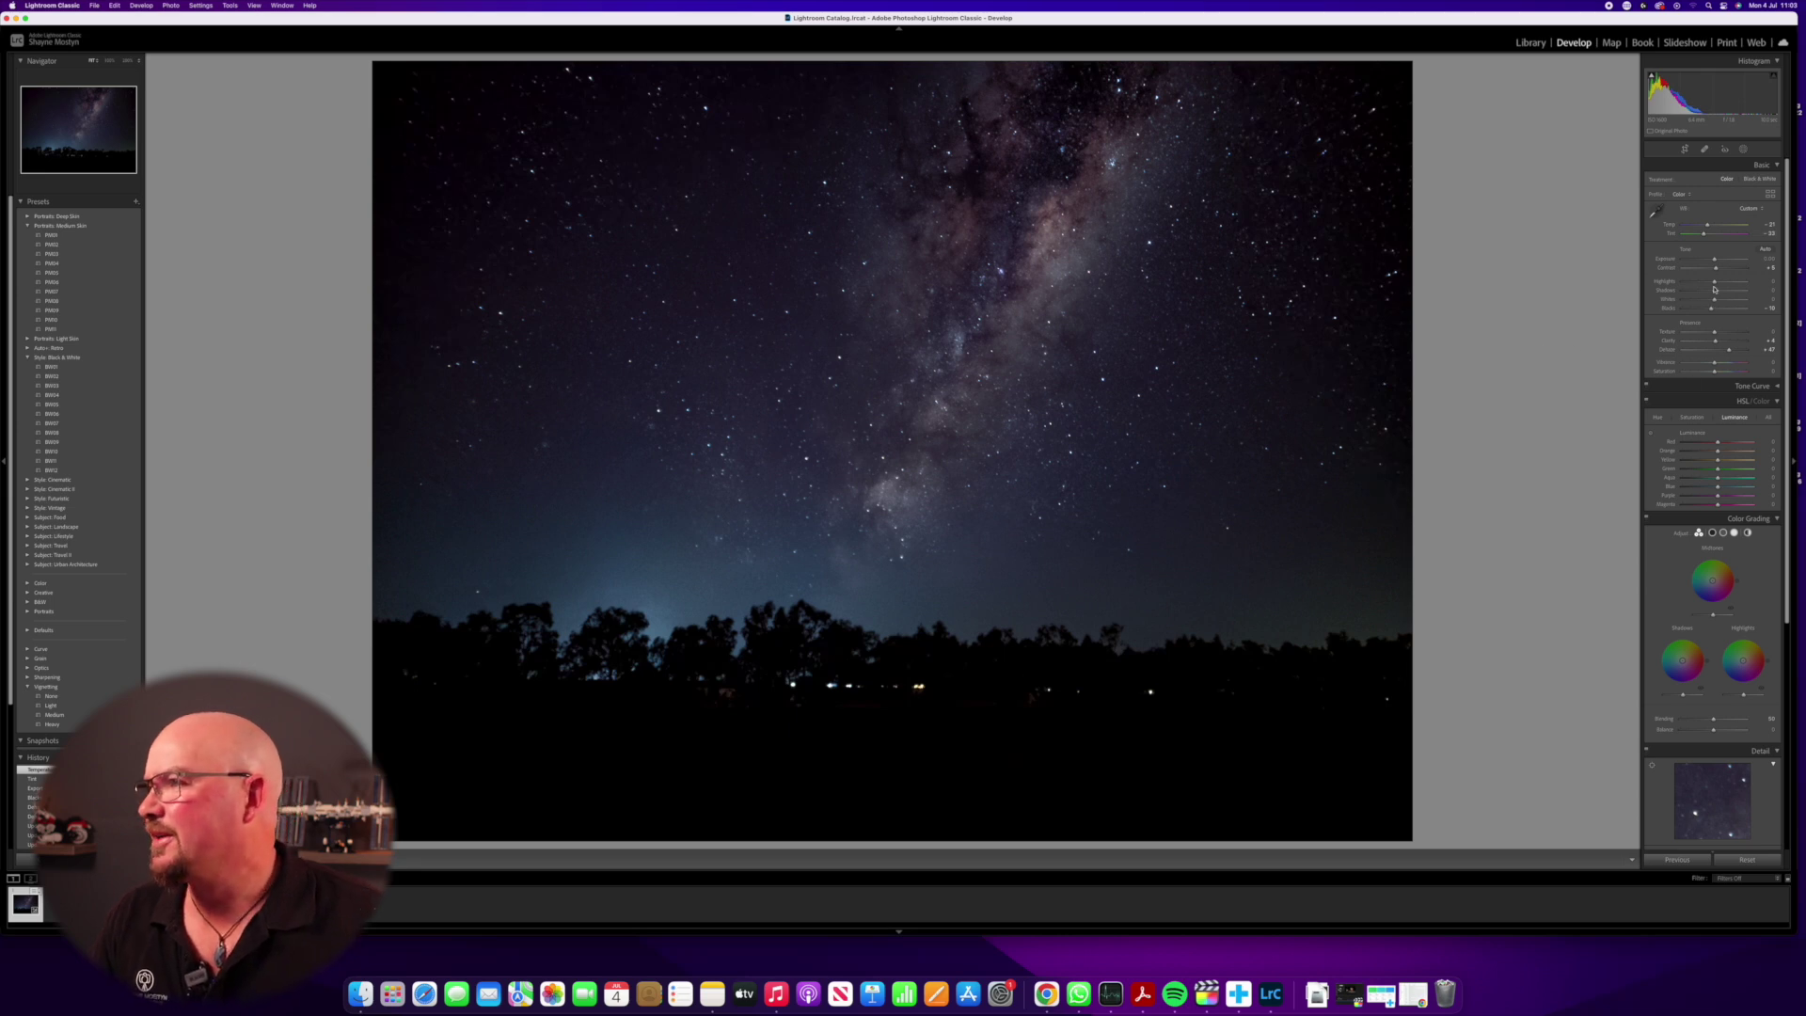
left_click_drag(1715, 292, 1708, 293)
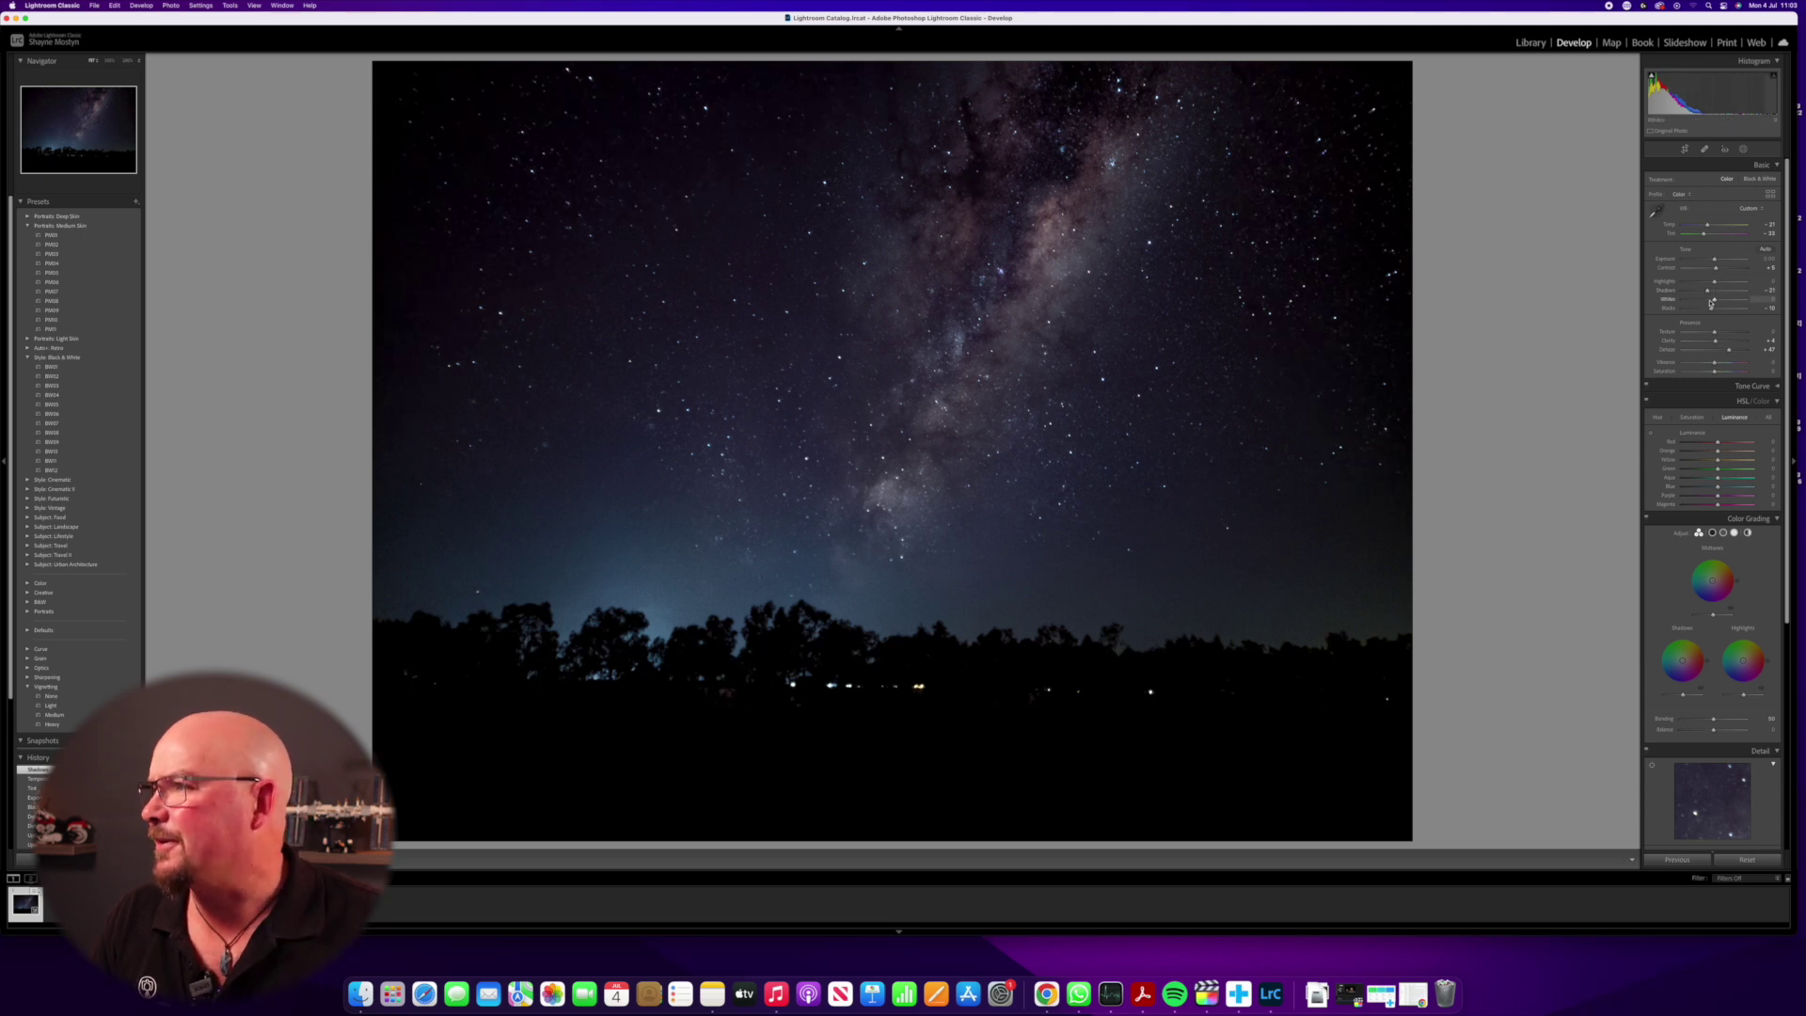
left_click_drag(1711, 309, 1721, 365)
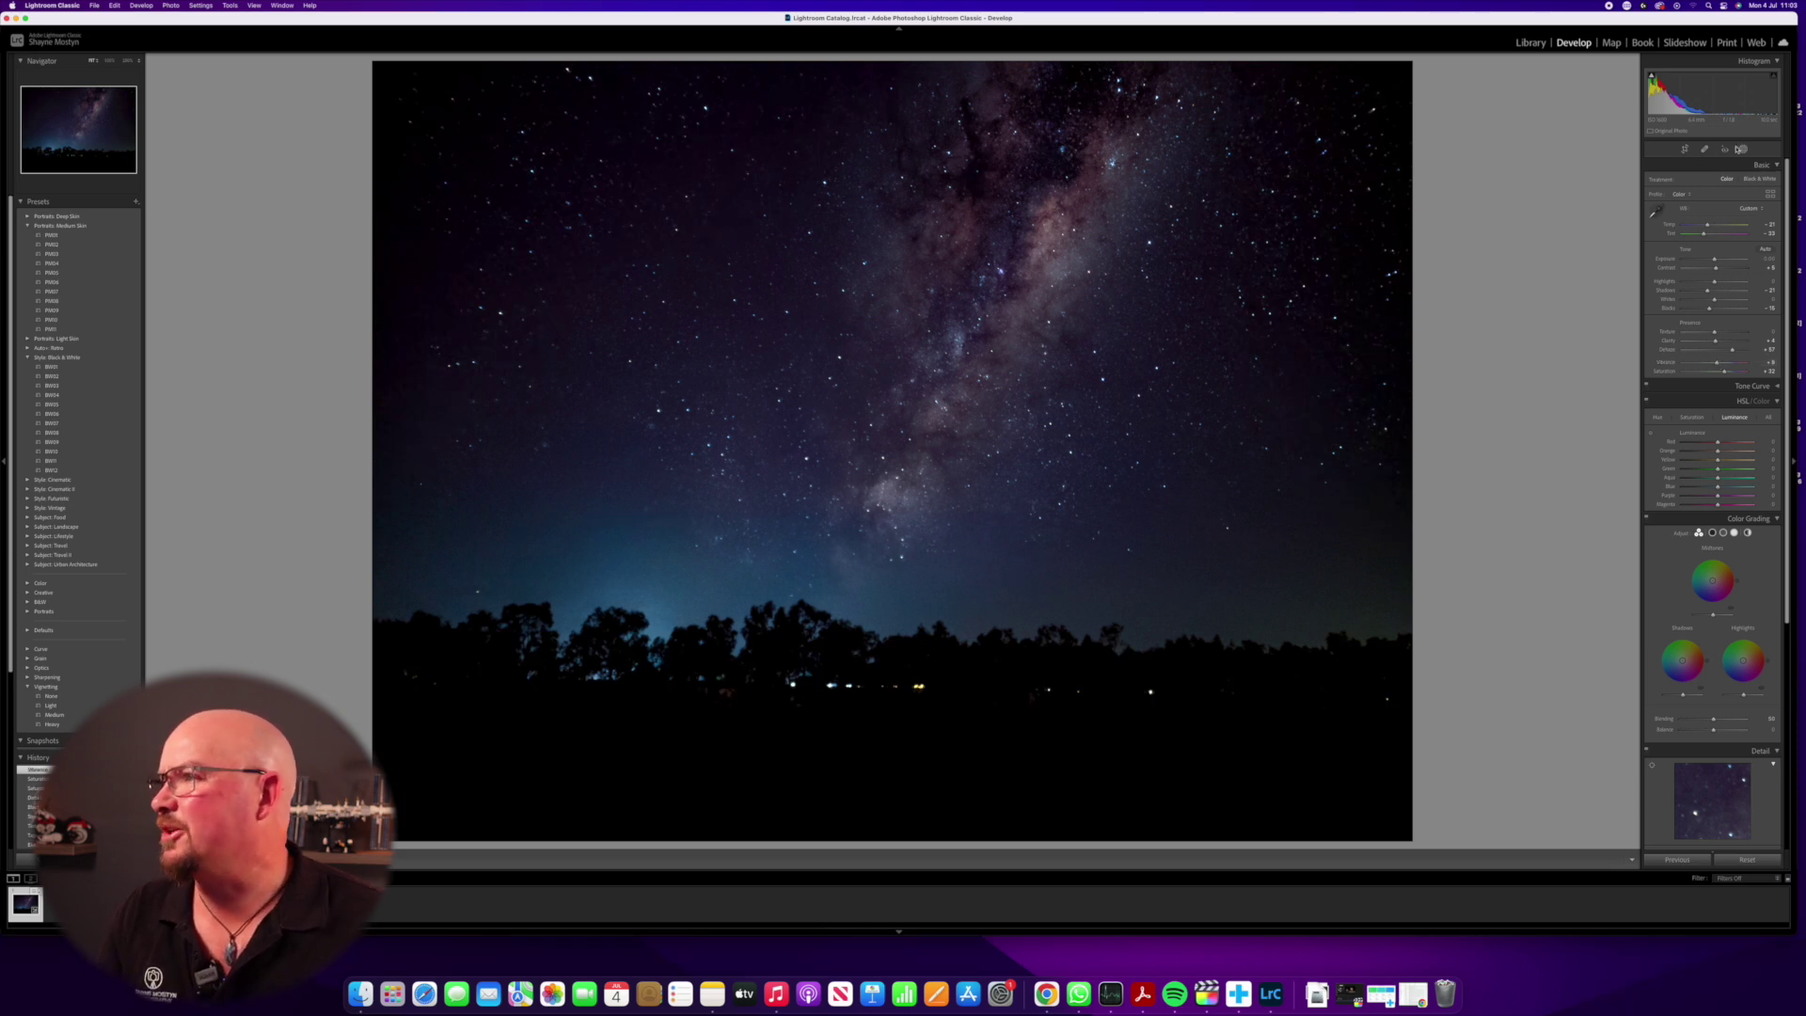
Add a radial gradient mask stretched down along the Milky Way band.
left_click(1743, 148)
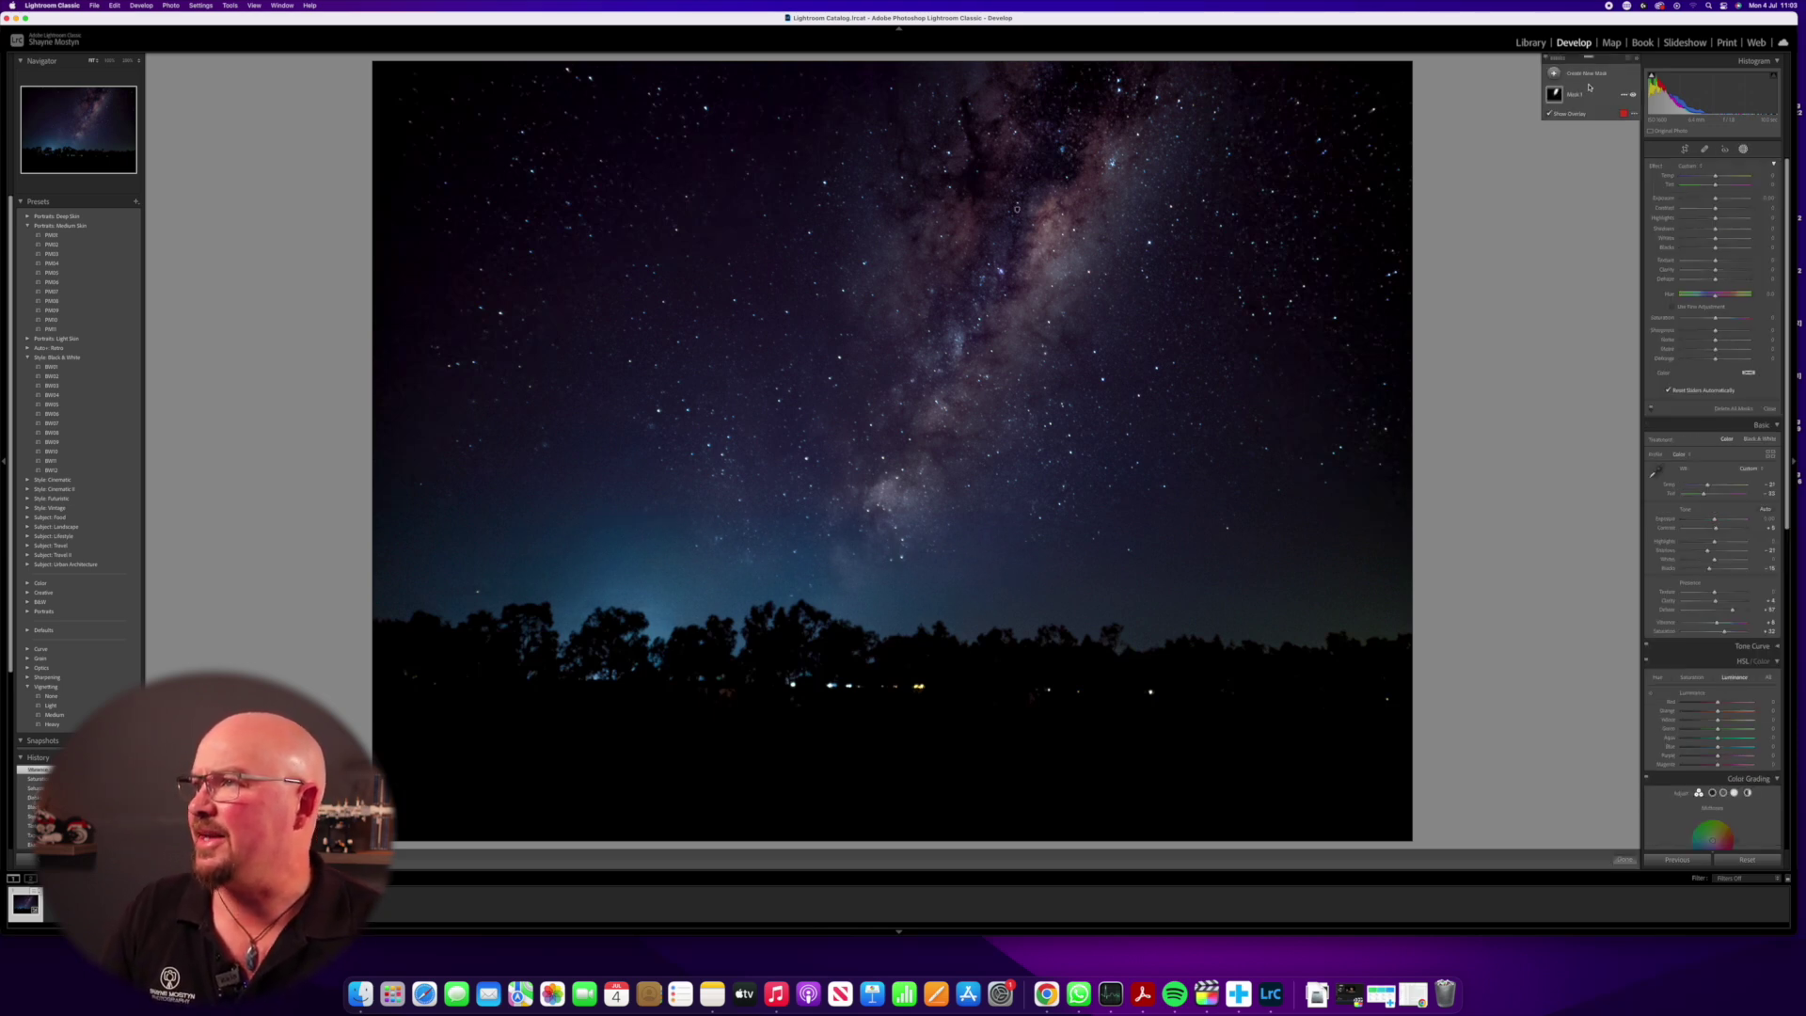
left_click(1554, 95)
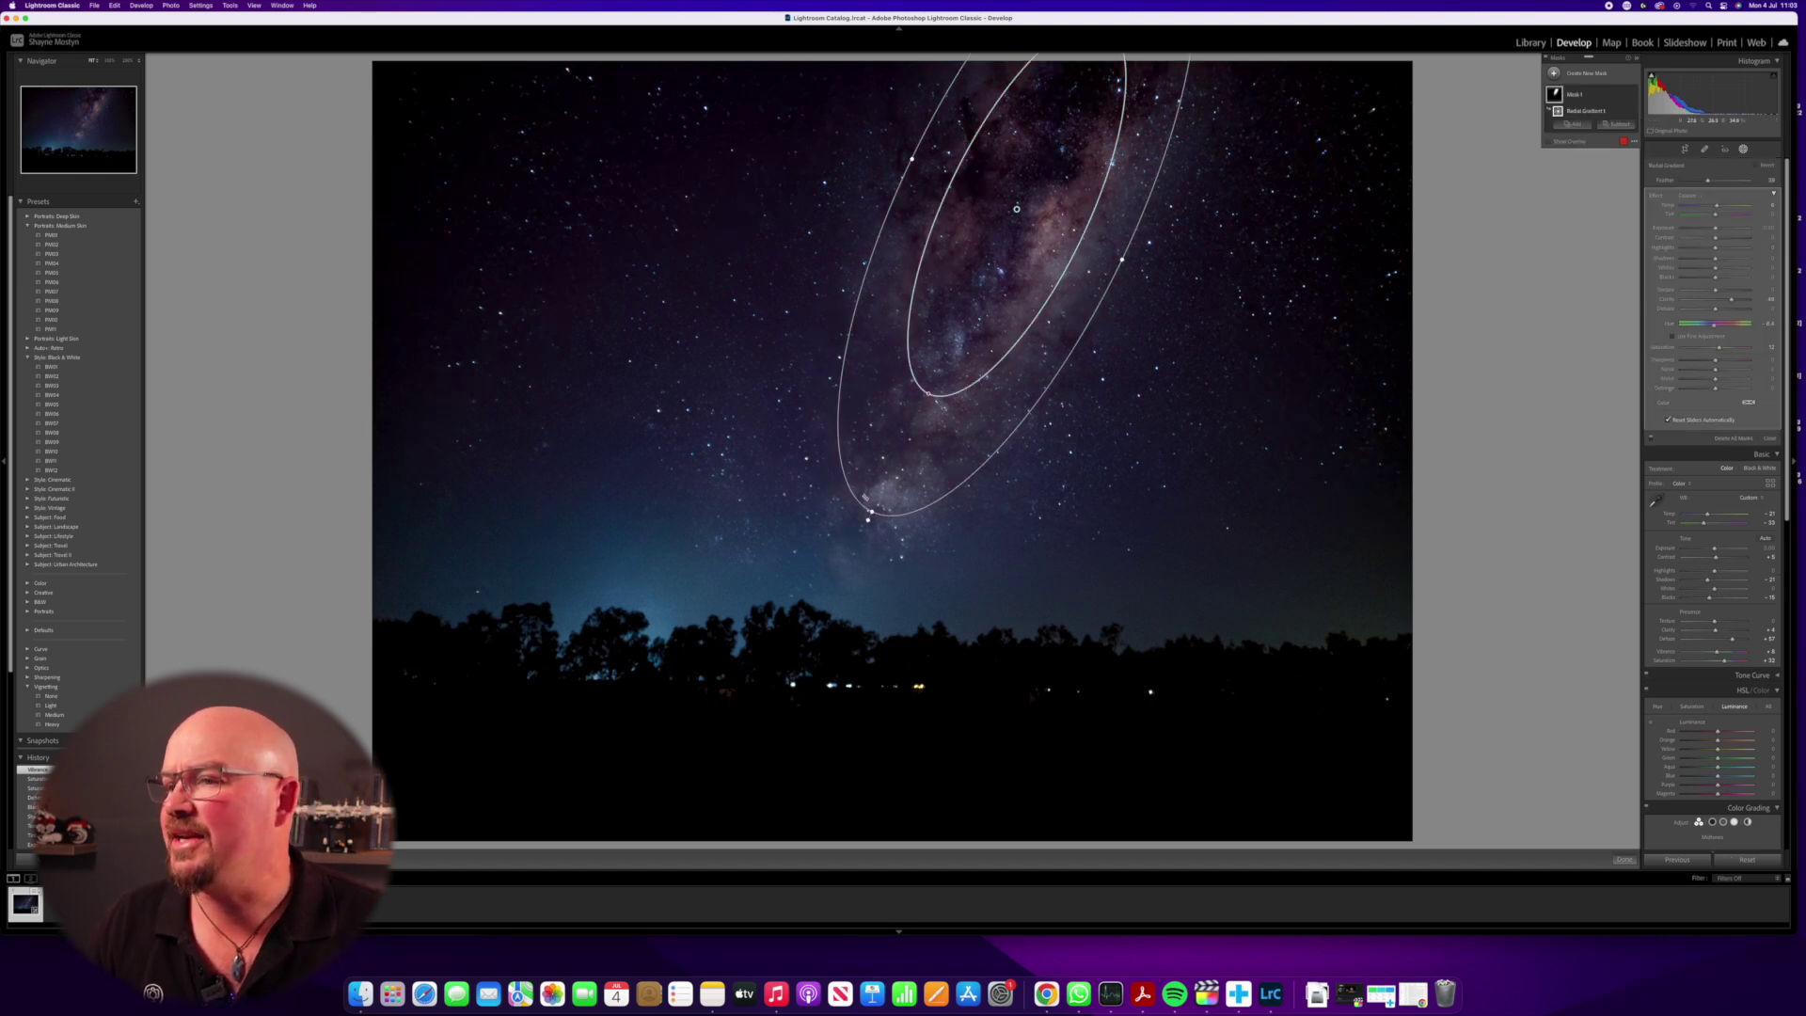
left_click_drag(869, 512, 858, 537)
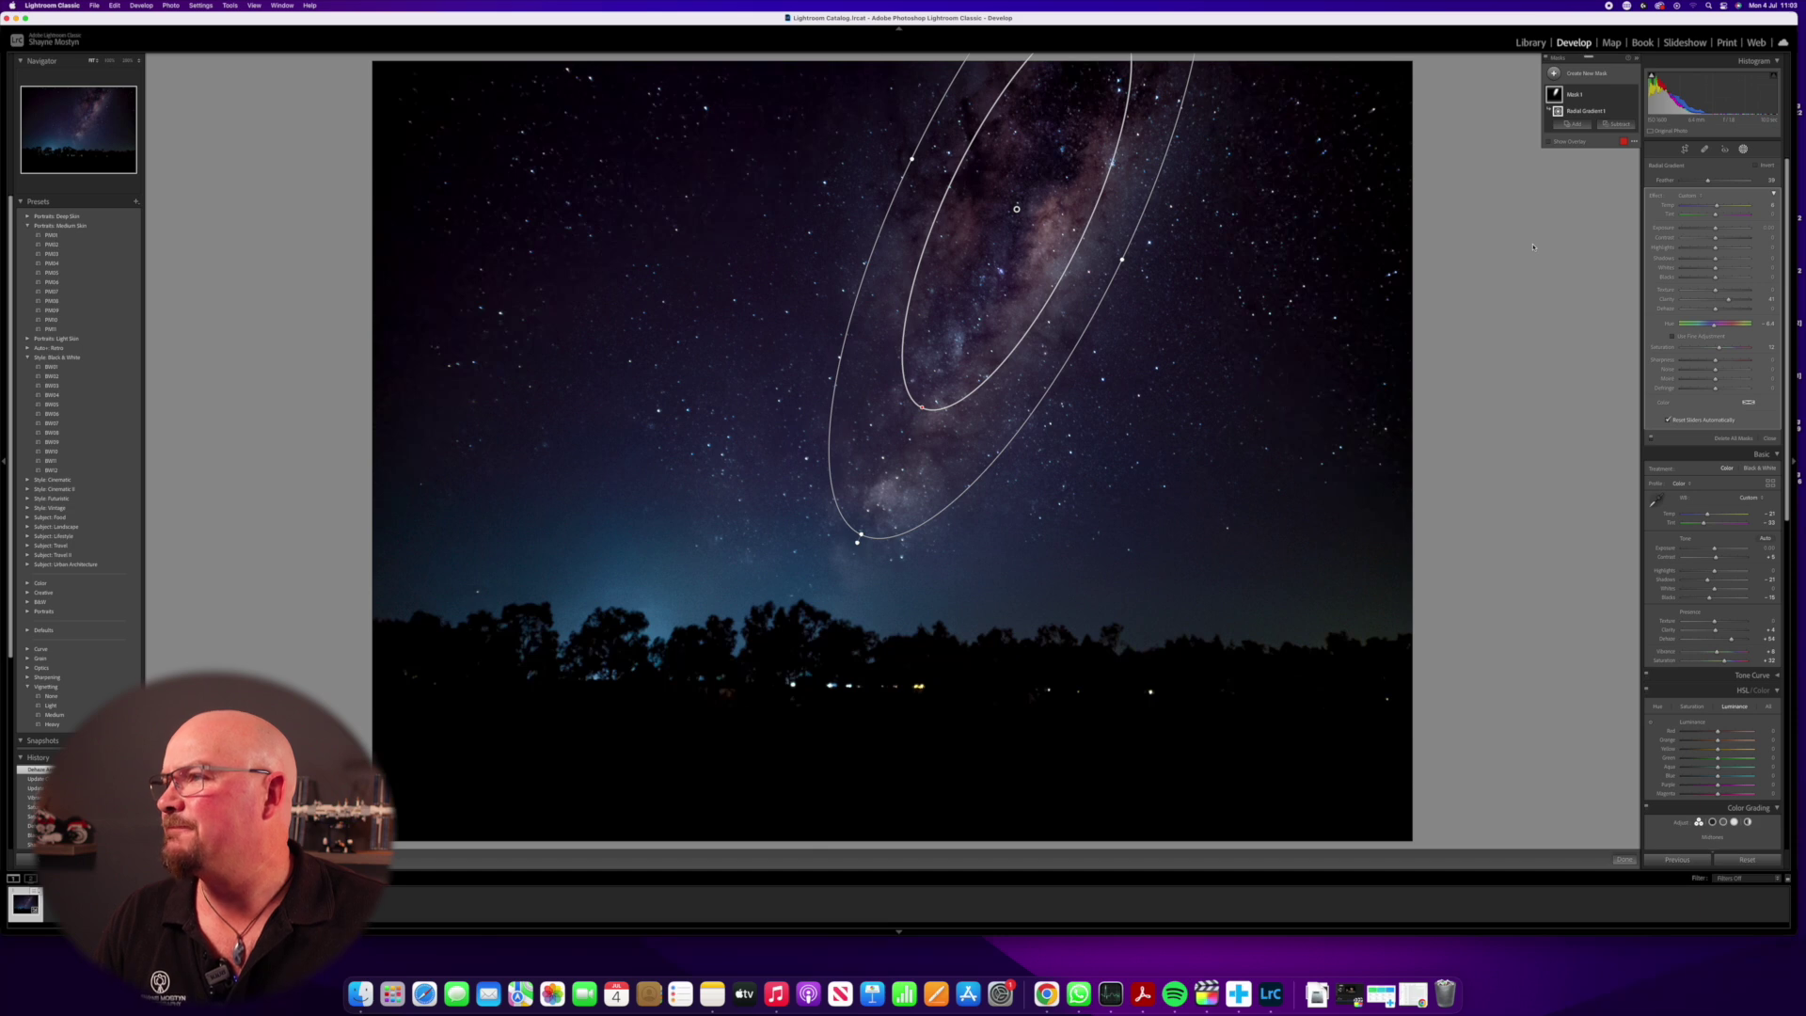
left_click(1625, 860)
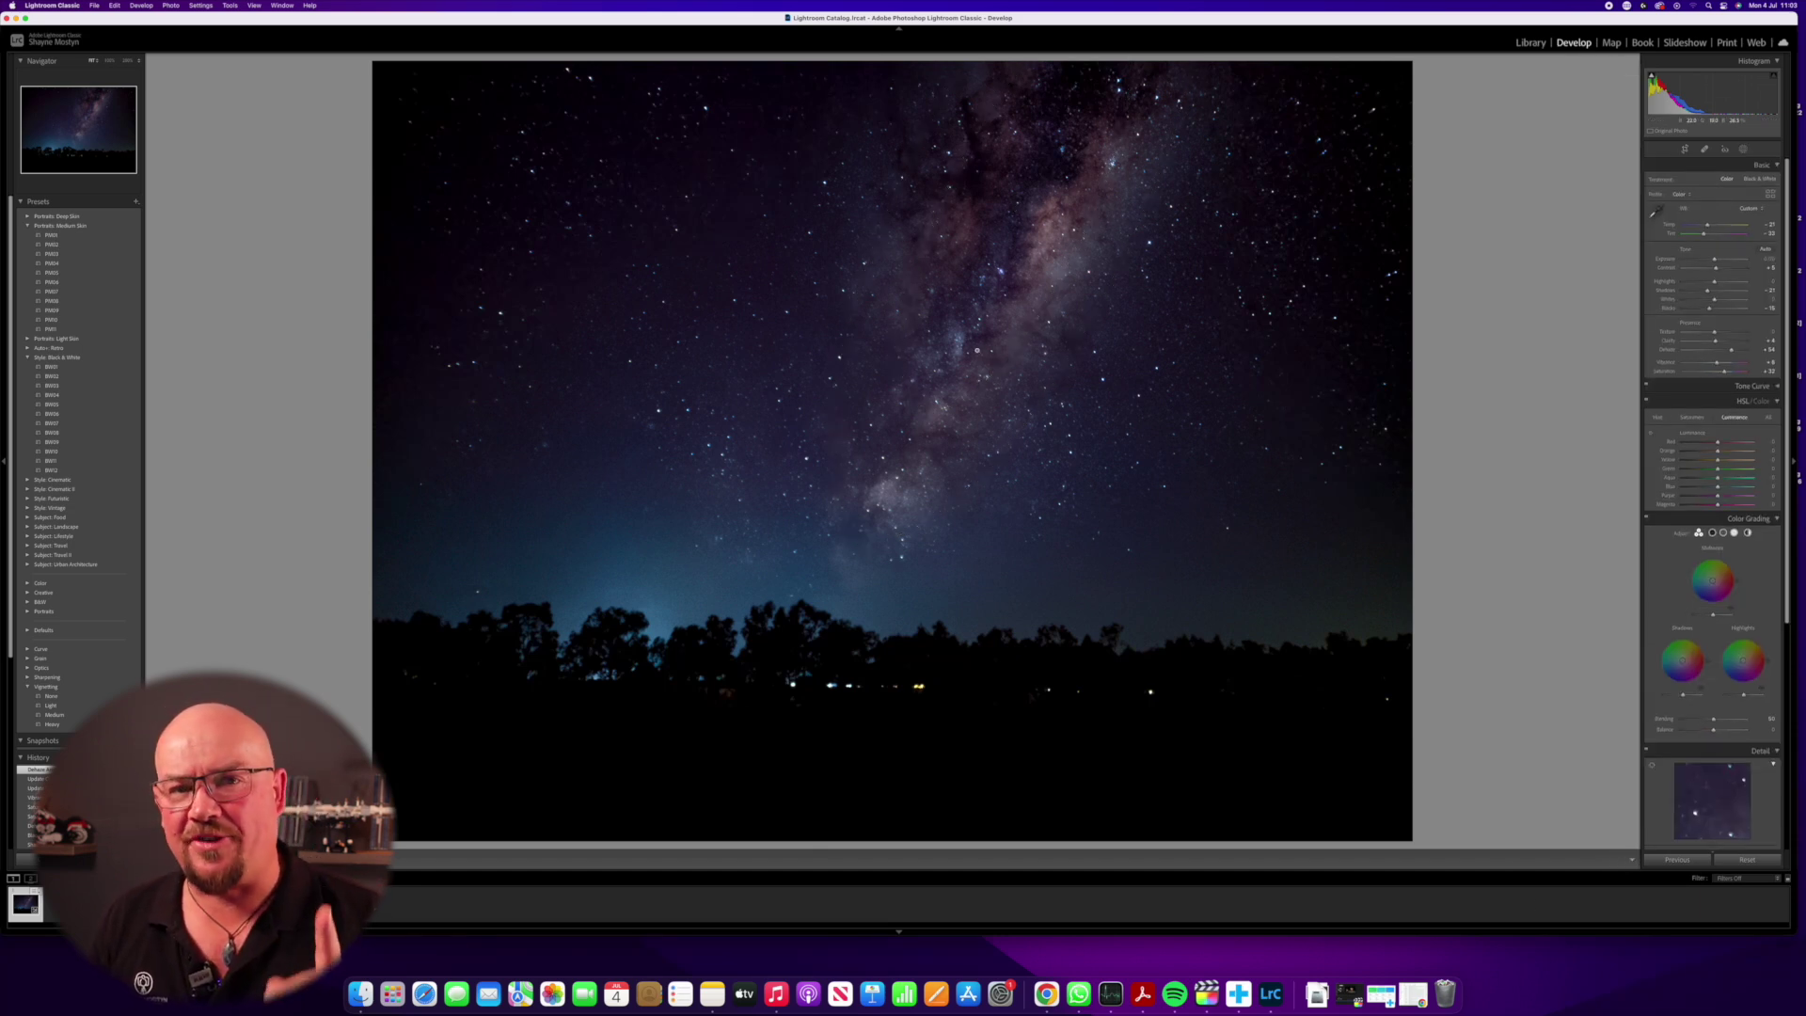